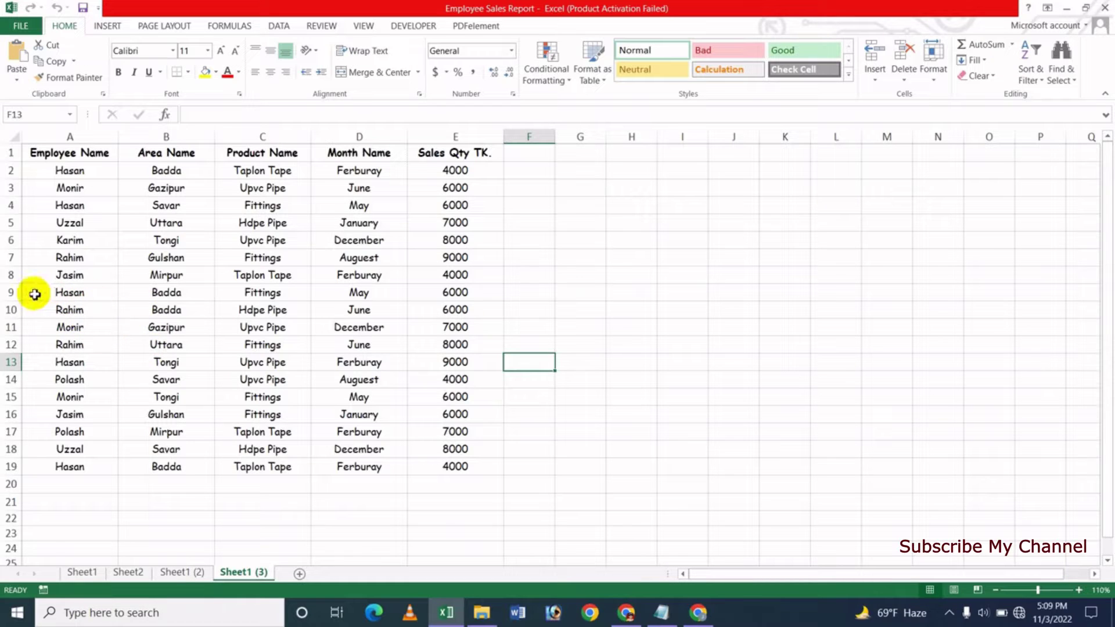
Step: Hide rows 8 to 12 of the employee sales table on Sheet1 (3)
drag(66, 279, 443, 339)
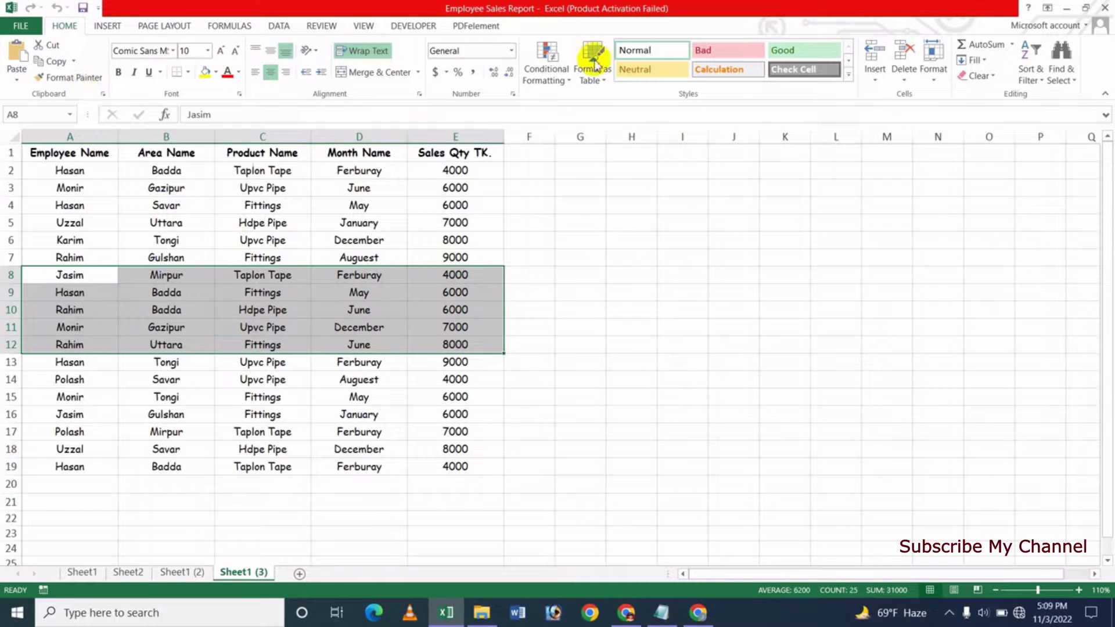
click(933, 81)
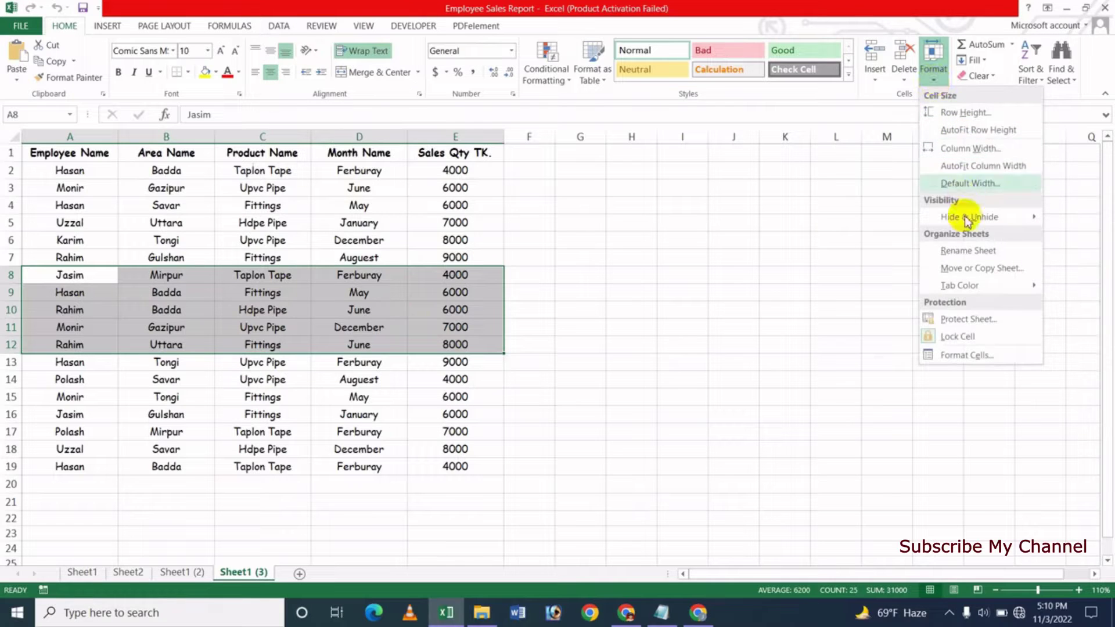
mouse_move(966, 219)
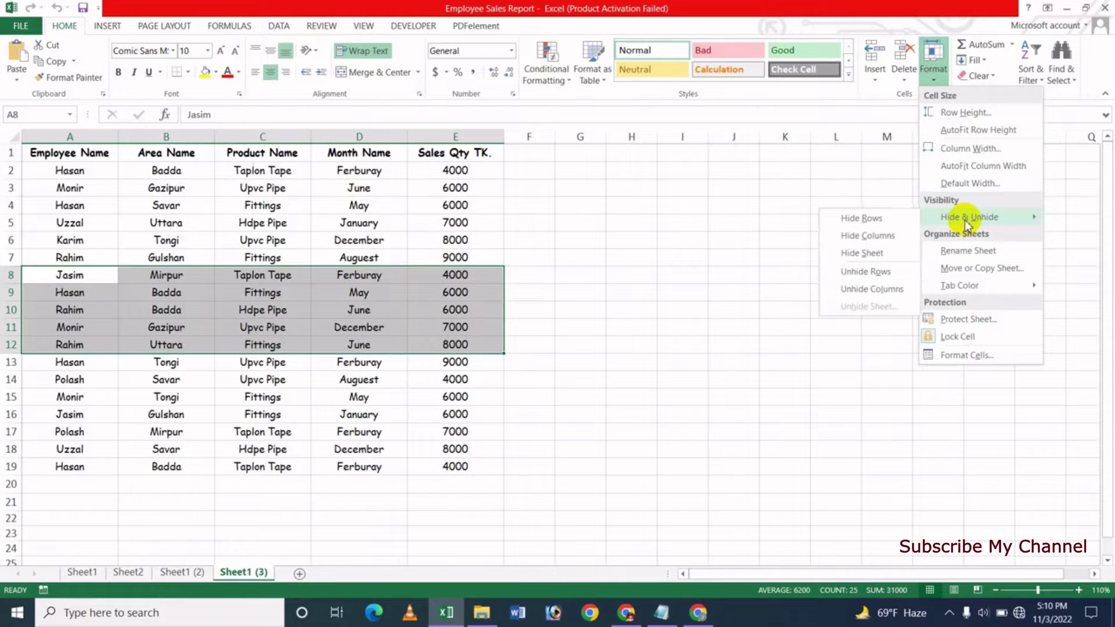
click(858, 217)
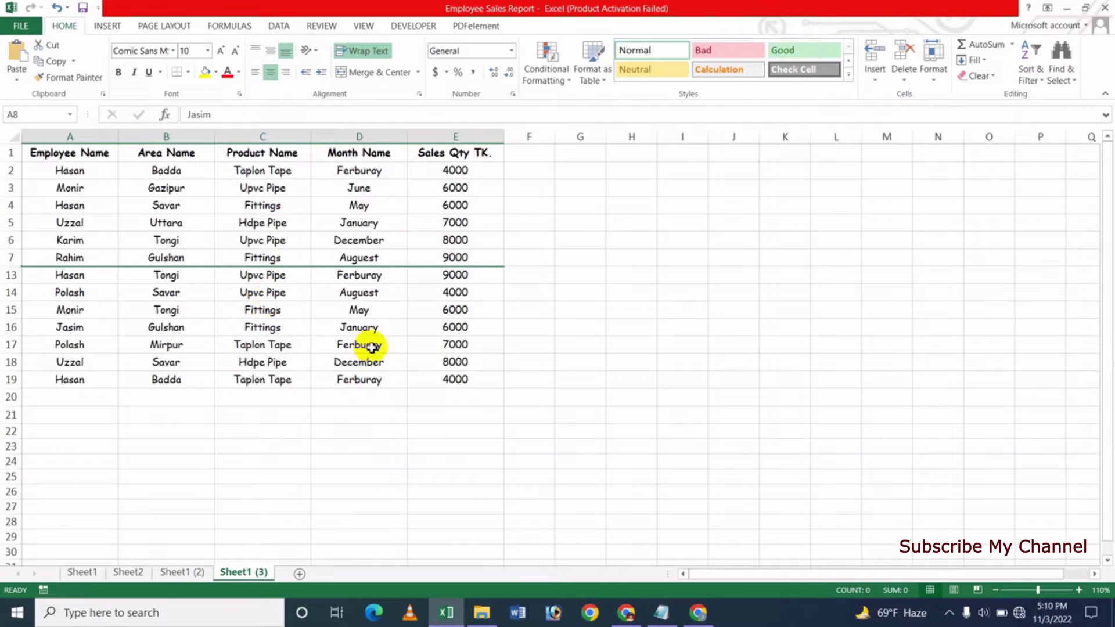
Step: Unhide rows 8 to 12 of the sales table and clear the selection
click(933, 68)
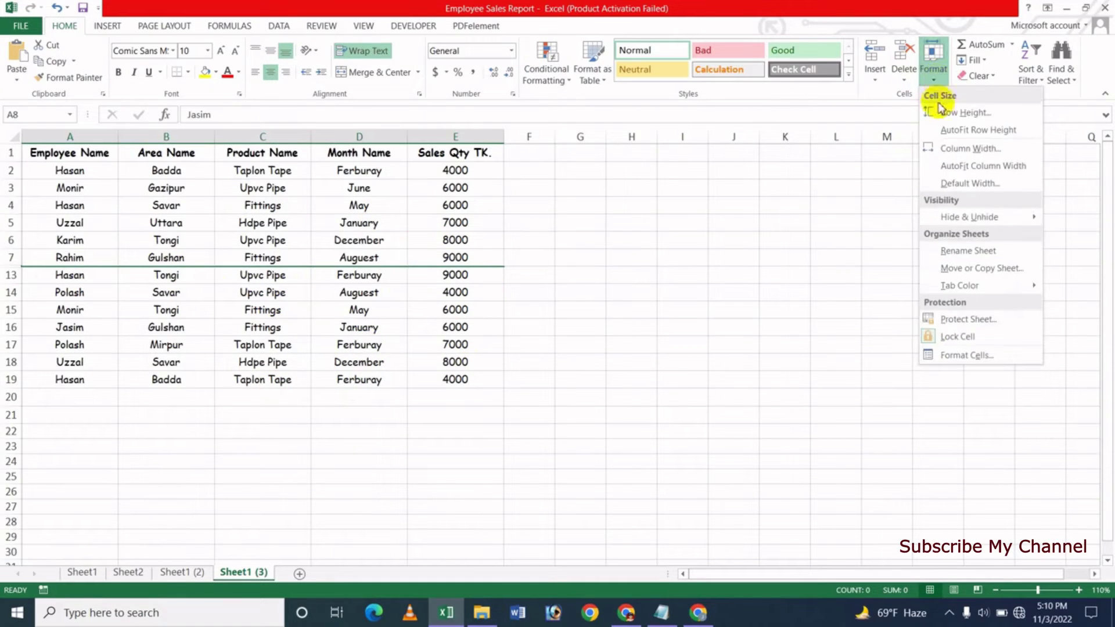
mouse_move(967, 217)
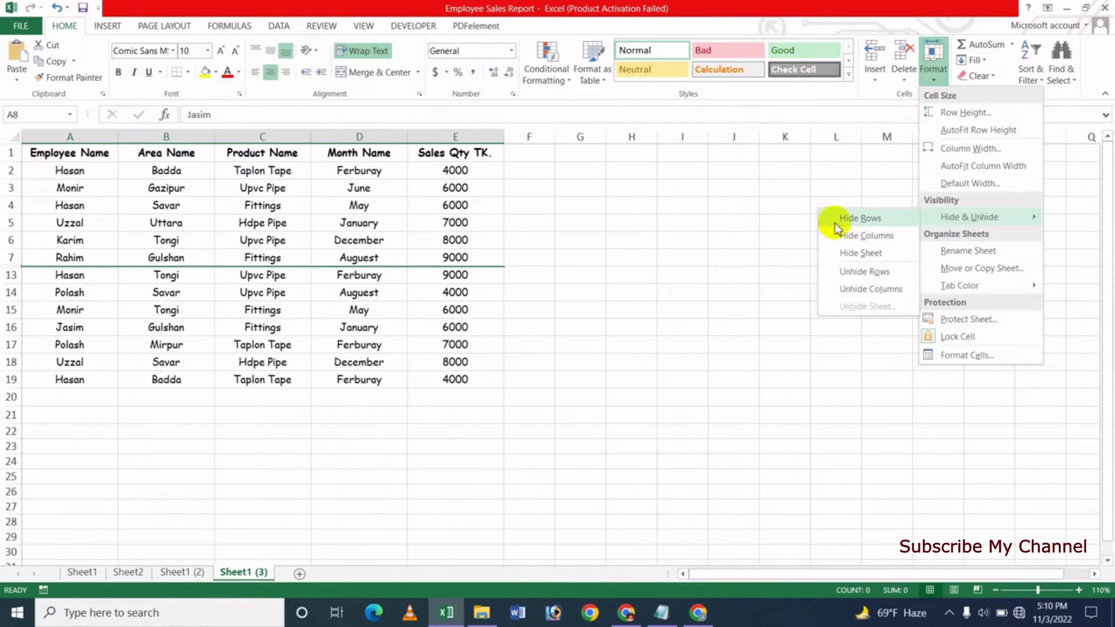
click(865, 276)
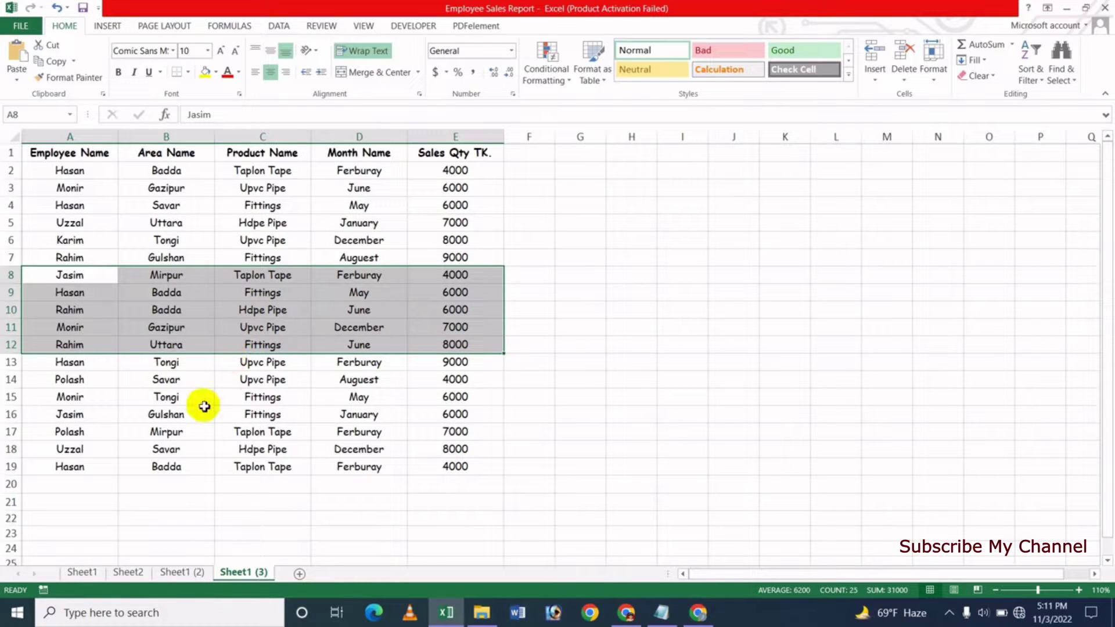
click(608, 360)
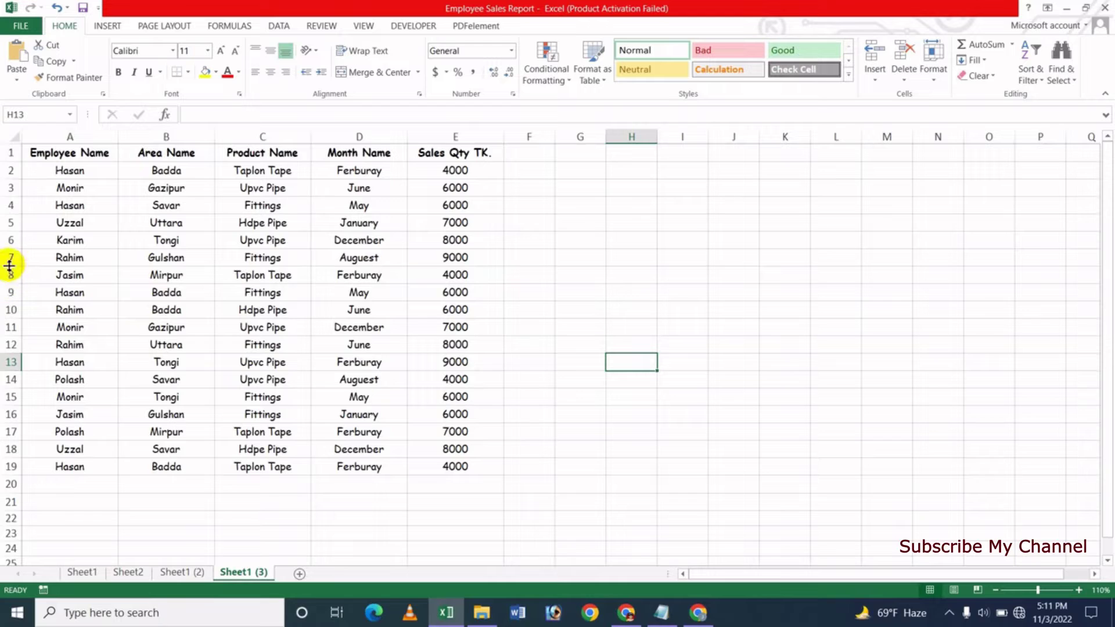
drag(9, 260, 10, 309)
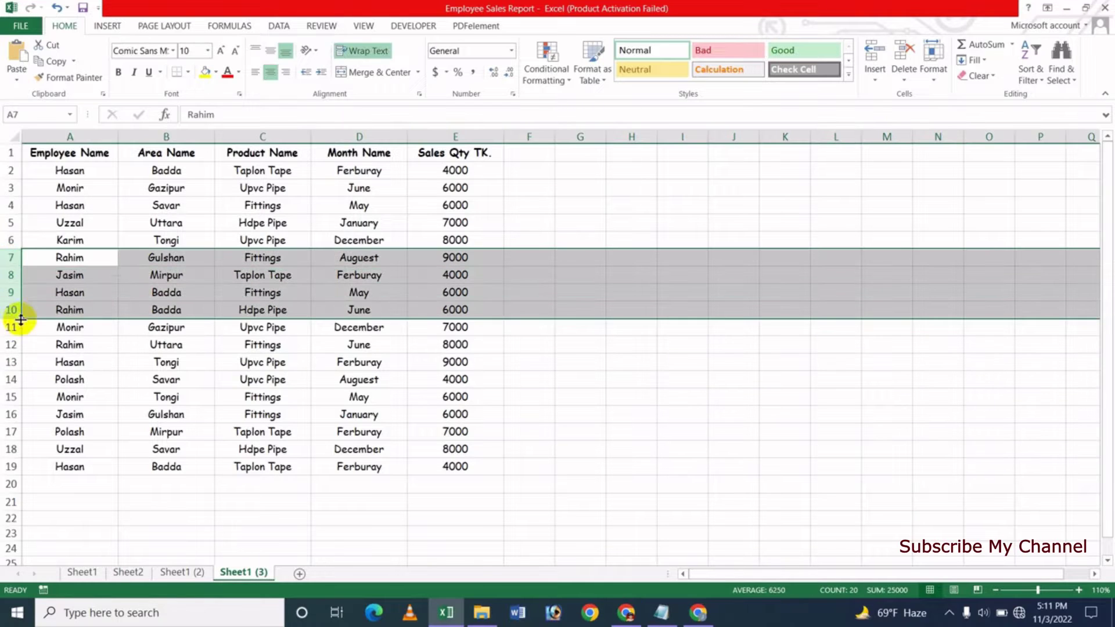
click(530, 405)
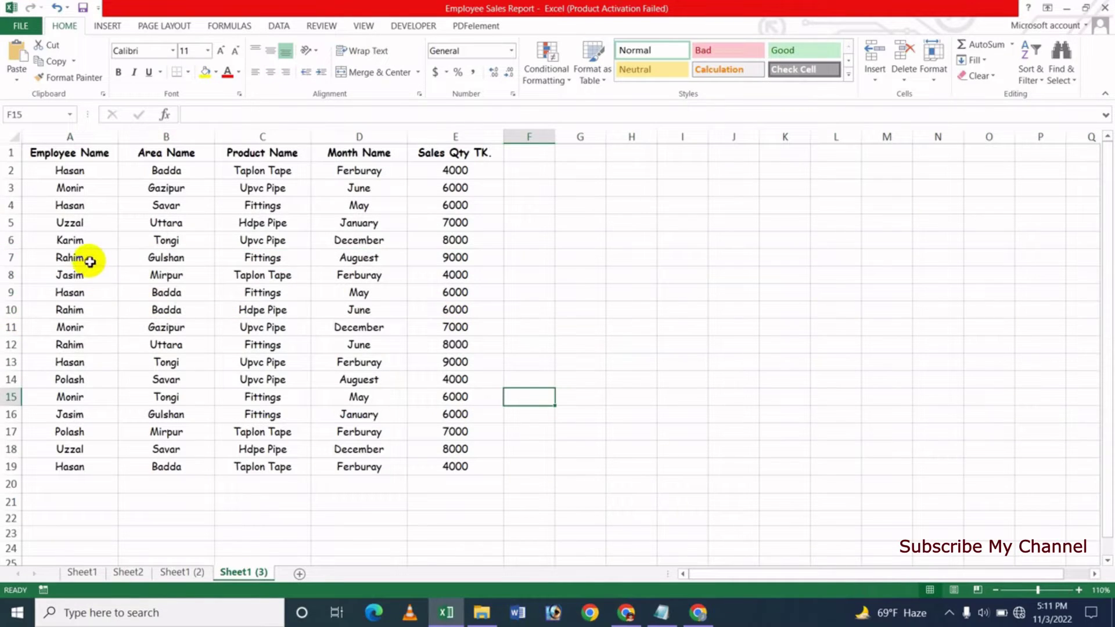
drag(87, 259, 418, 304)
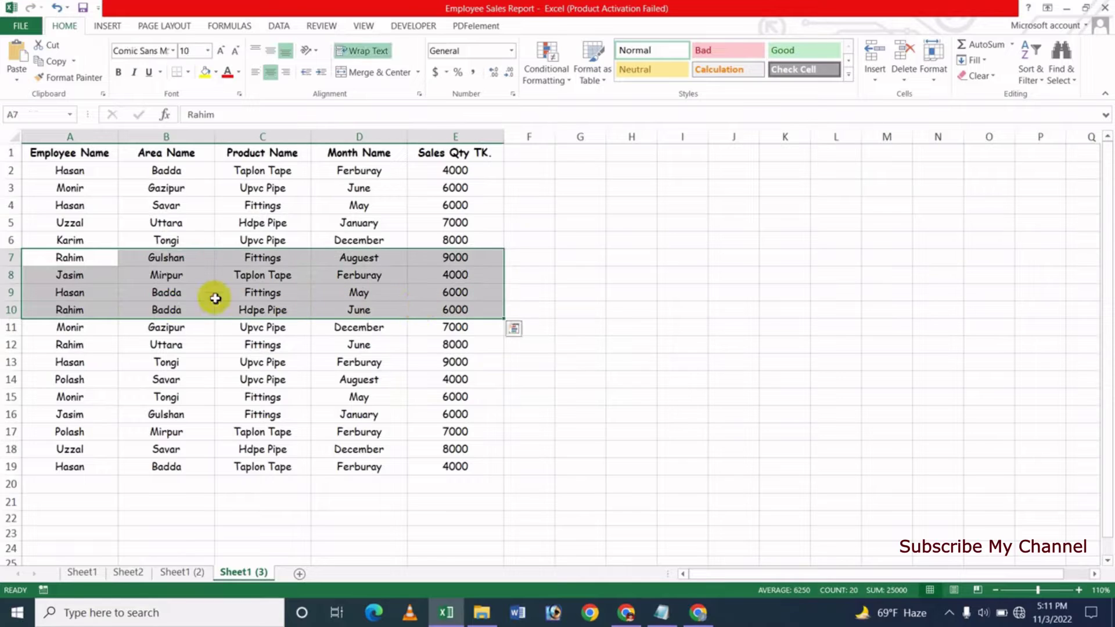
right_click(161, 289)
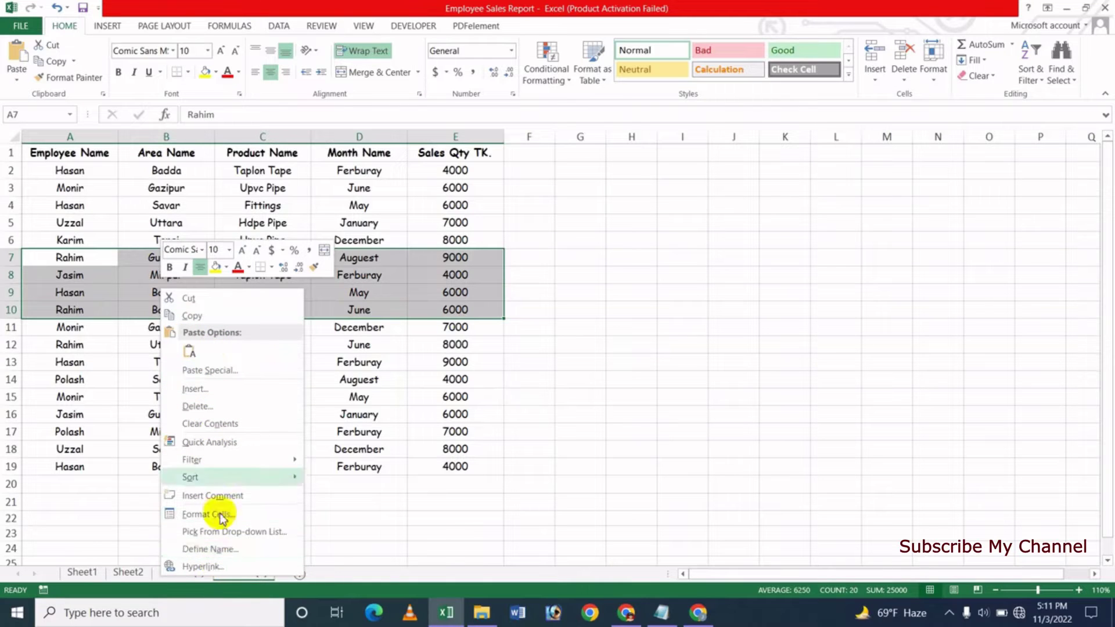
click(733, 8)
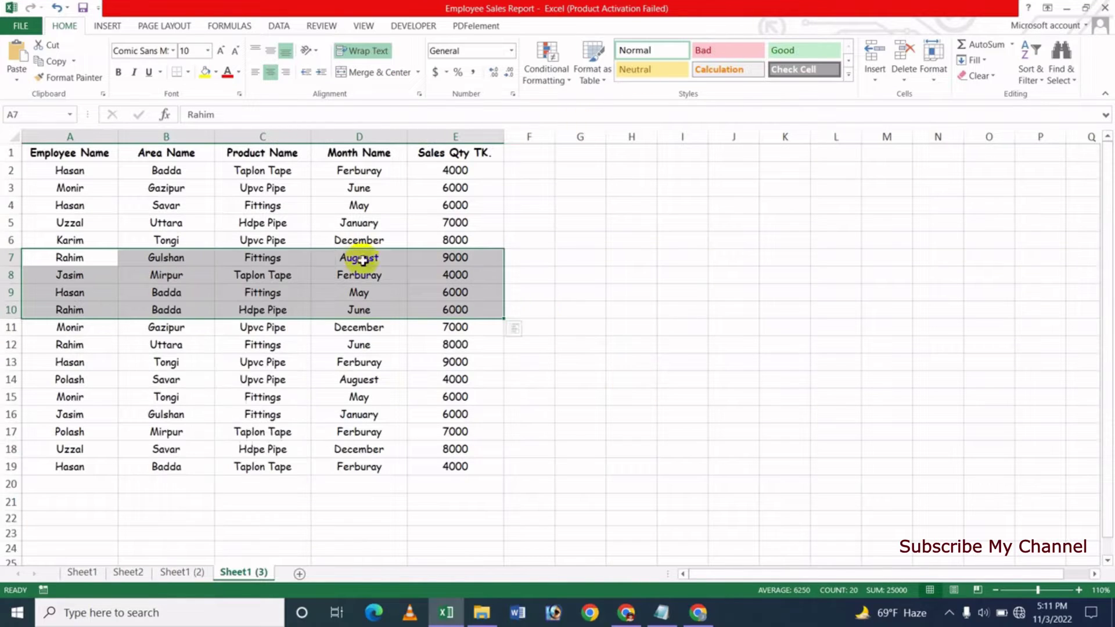
click(929, 75)
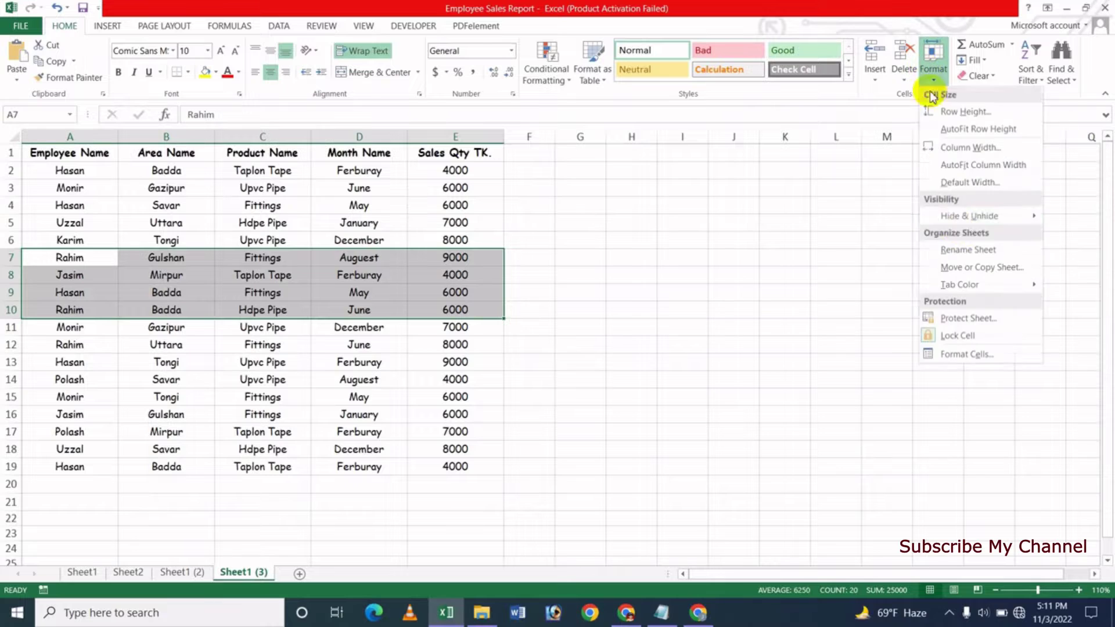
mouse_move(964, 221)
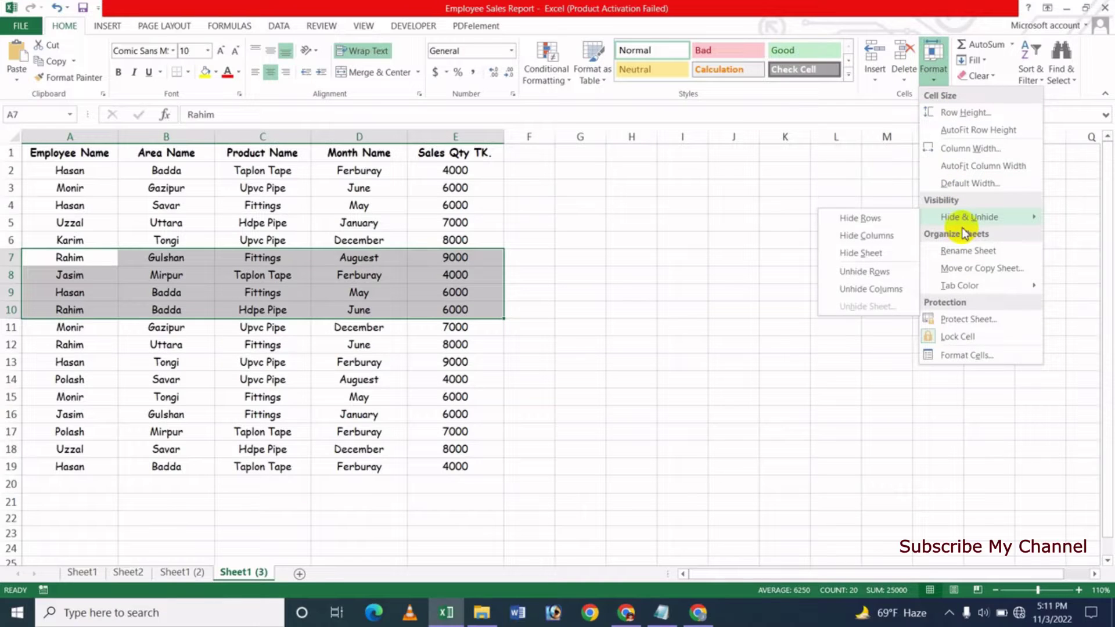
click(840, 12)
click(213, 357)
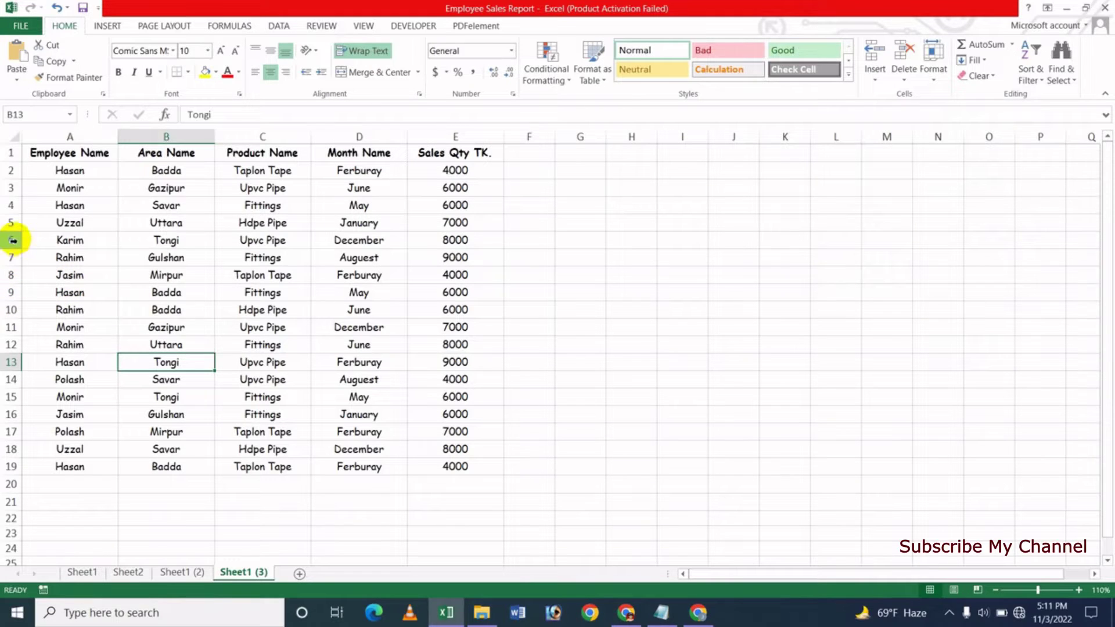
Step: Select the entire rows 6 to 10 of the sales table and hide them
drag(13, 239, 10, 310)
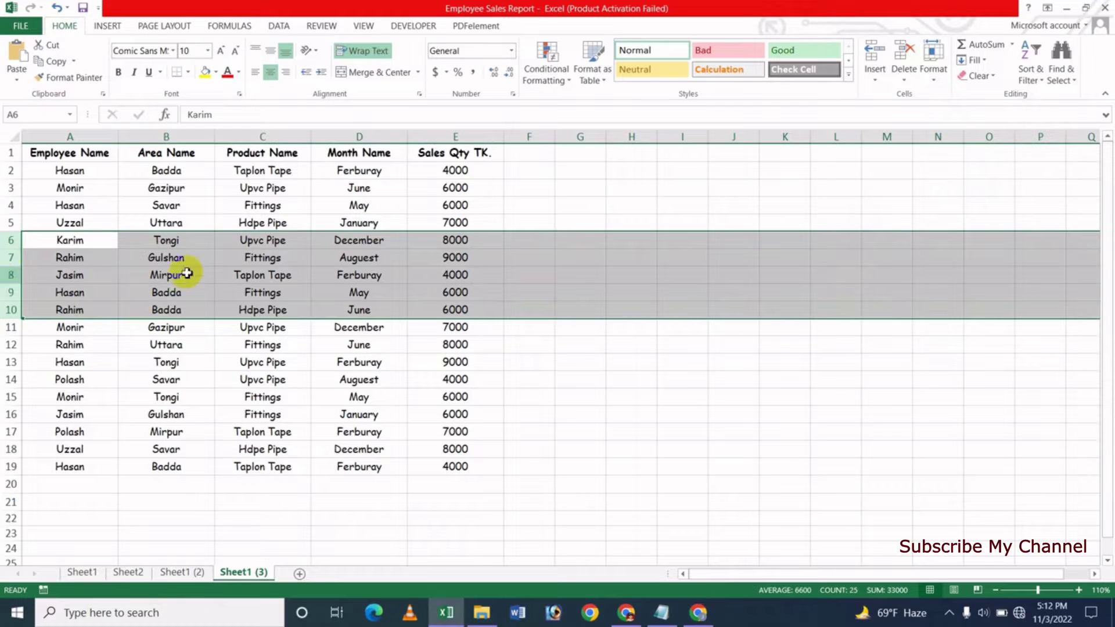
right_click(120, 281)
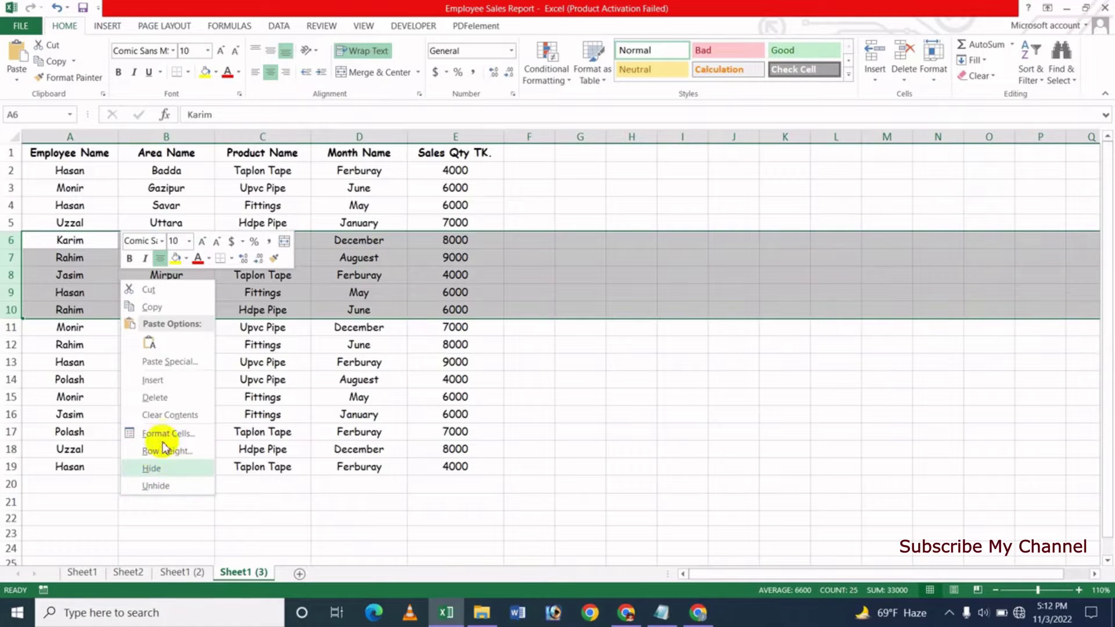
click(169, 469)
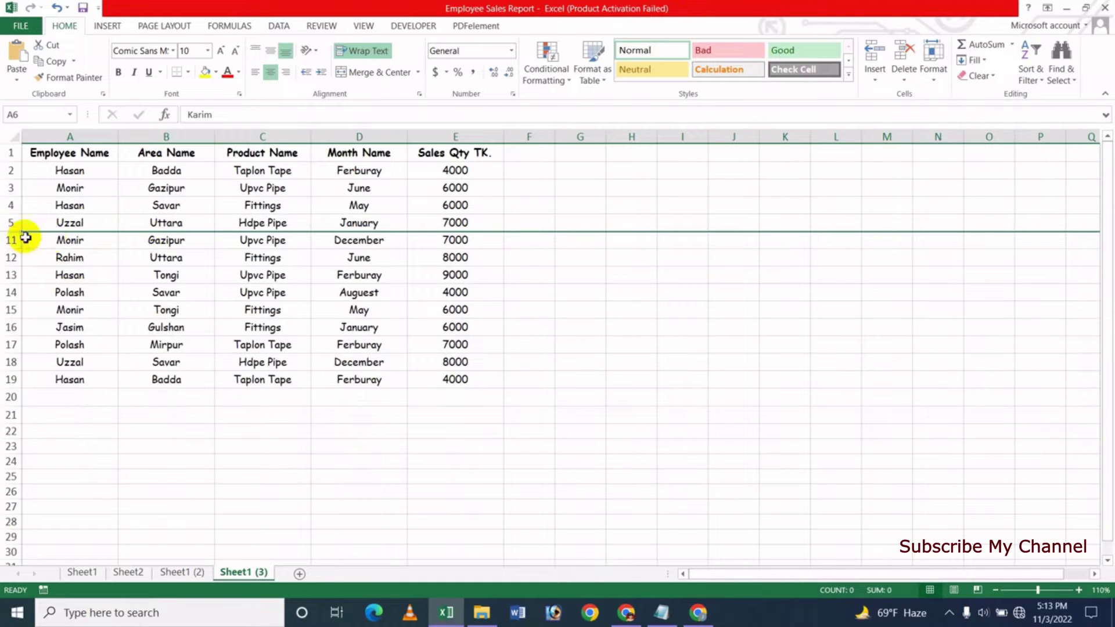
Step: Unhide rows 6 to 10 between rows 5 and 11, and clear the selection
right_click(19, 232)
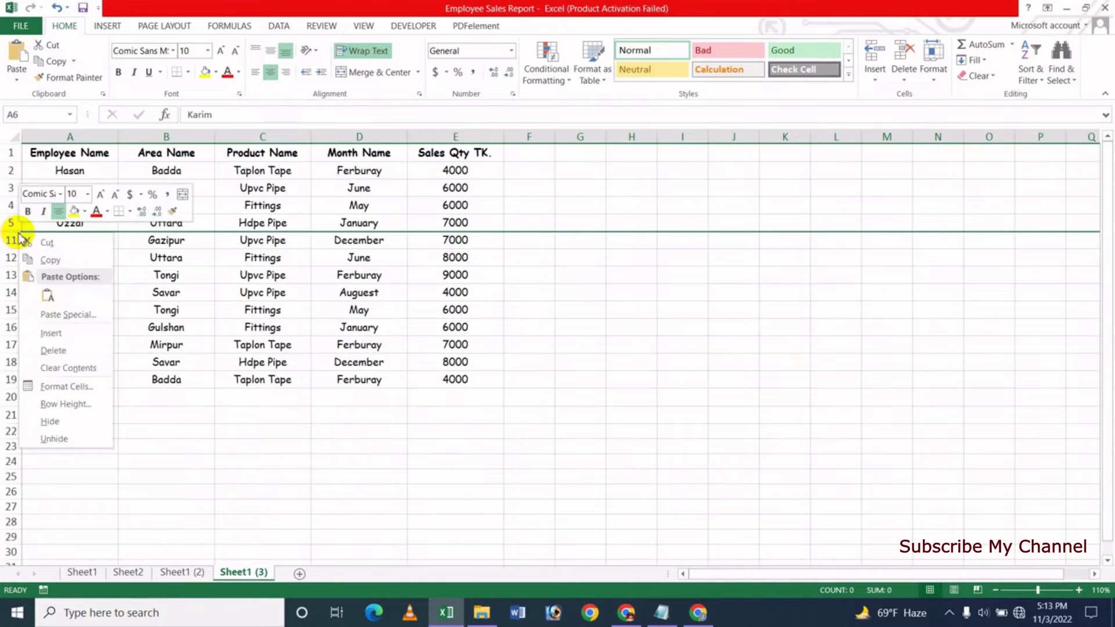
click(70, 438)
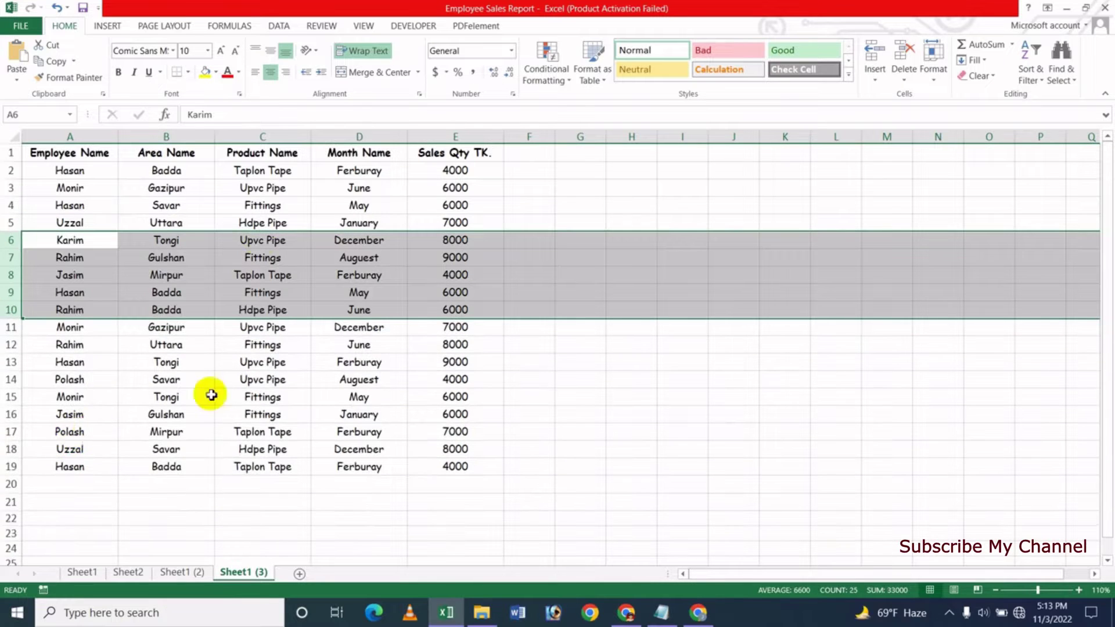
click(124, 364)
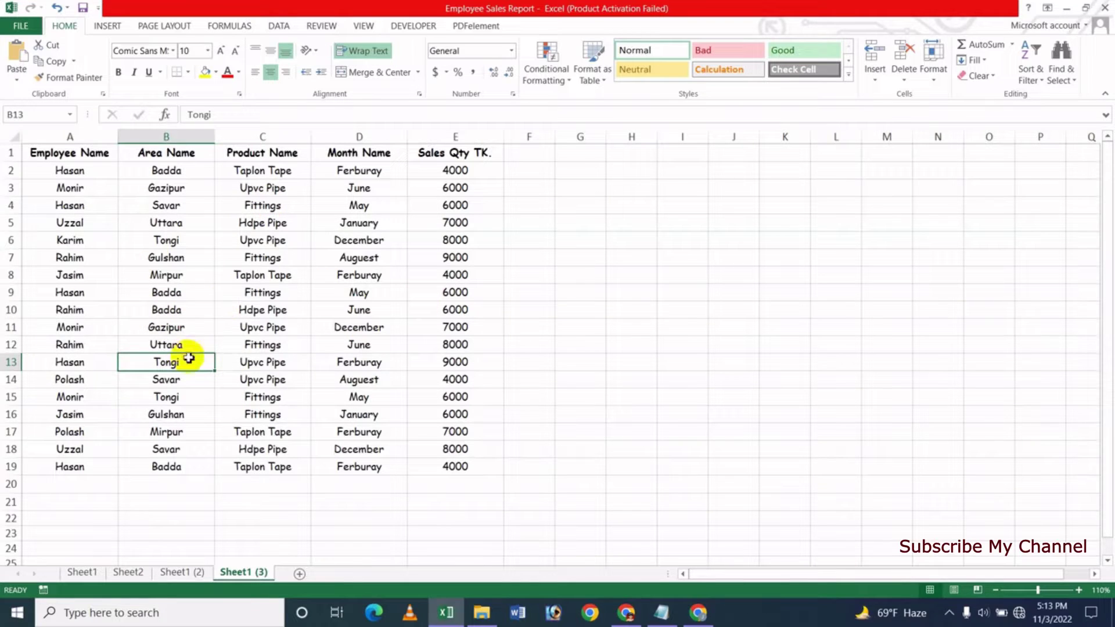
click(356, 287)
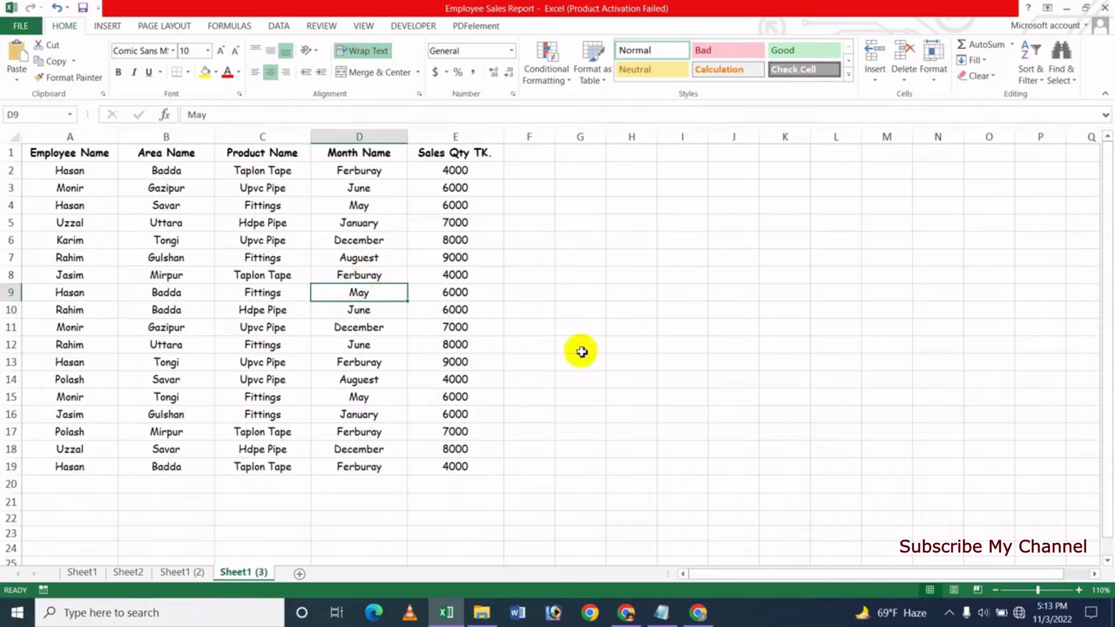
click(540, 311)
click(200, 297)
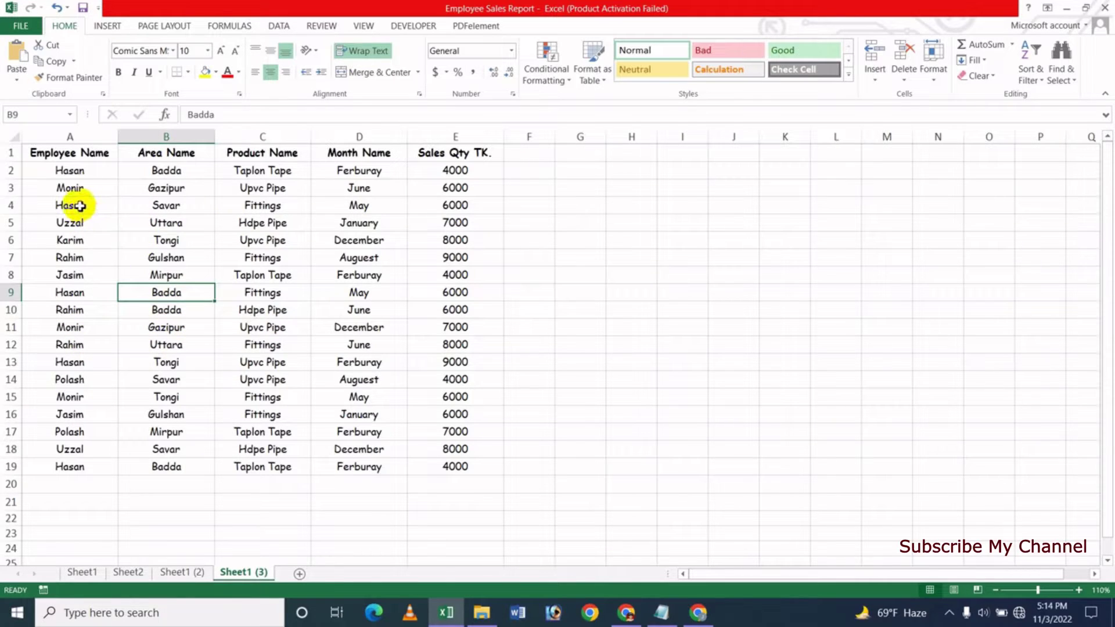
Step: Select the data in rows 4 to 6, columns A to E, and hide those rows
drag(80, 205, 498, 218)
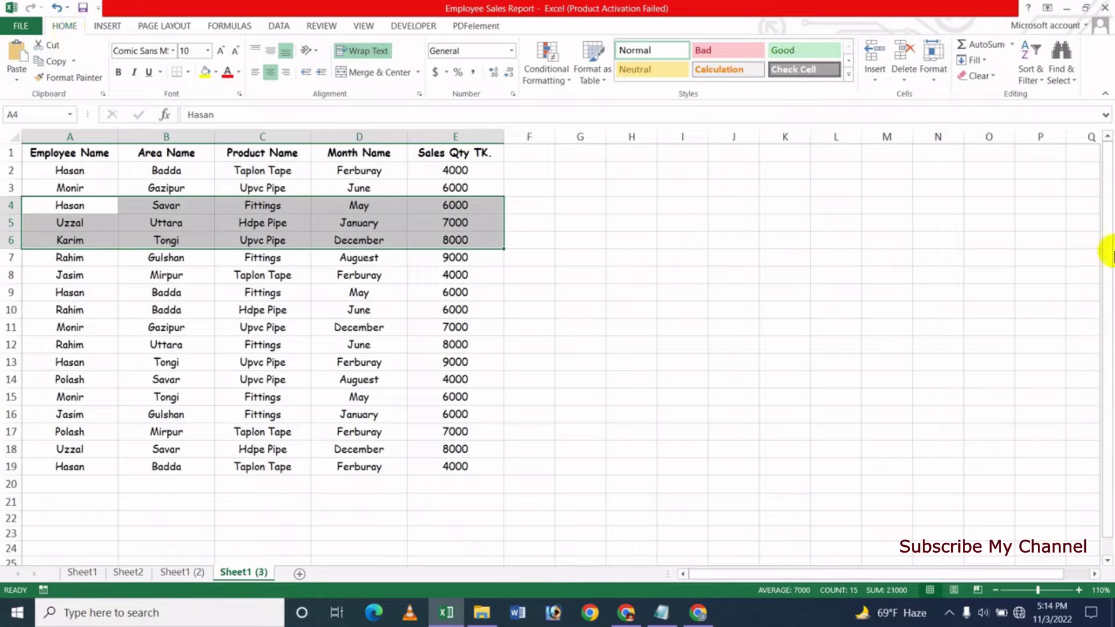
key(alt)
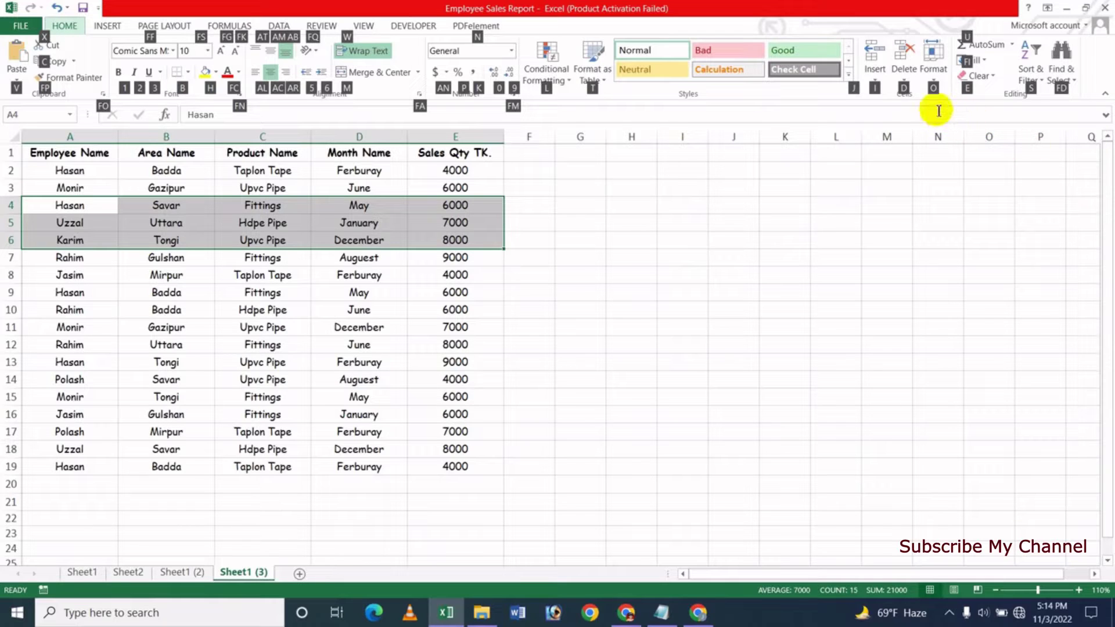
key(o)
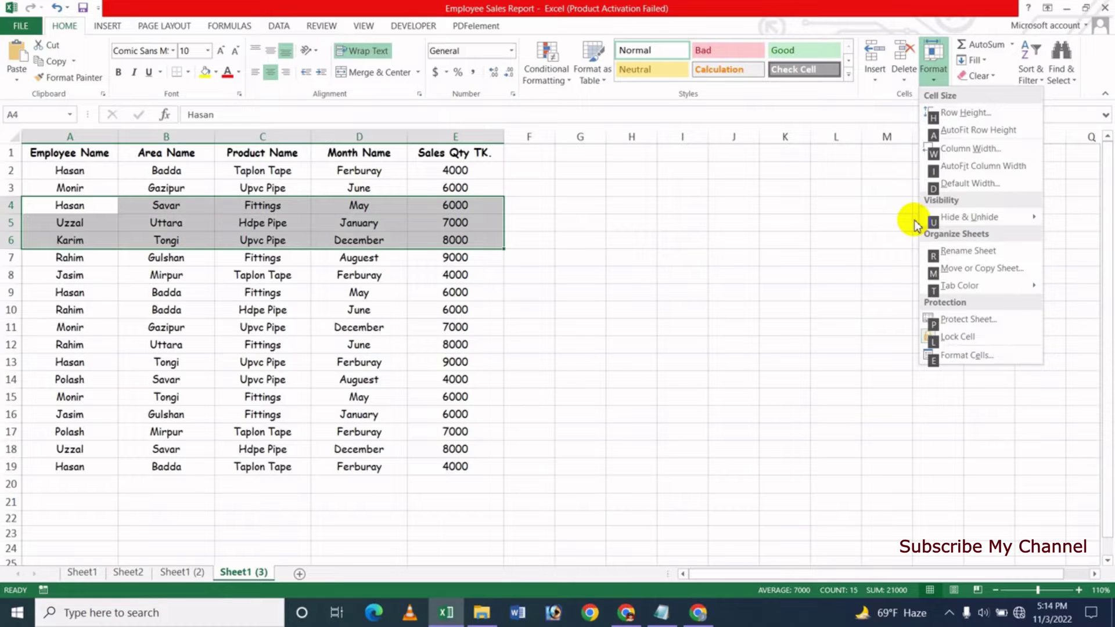
key(u)
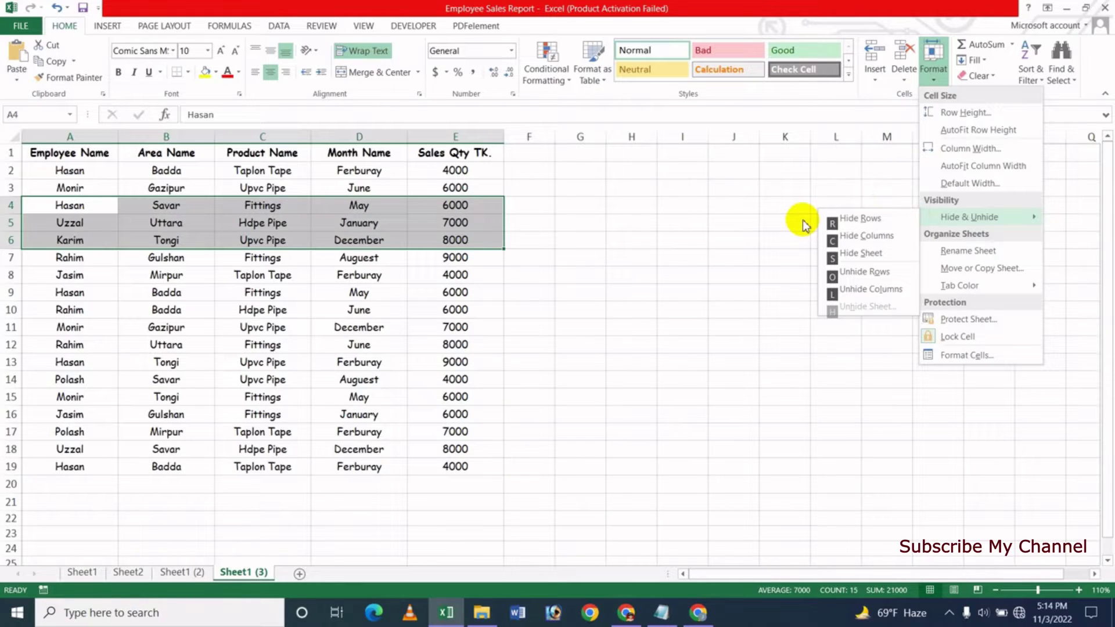
key(r)
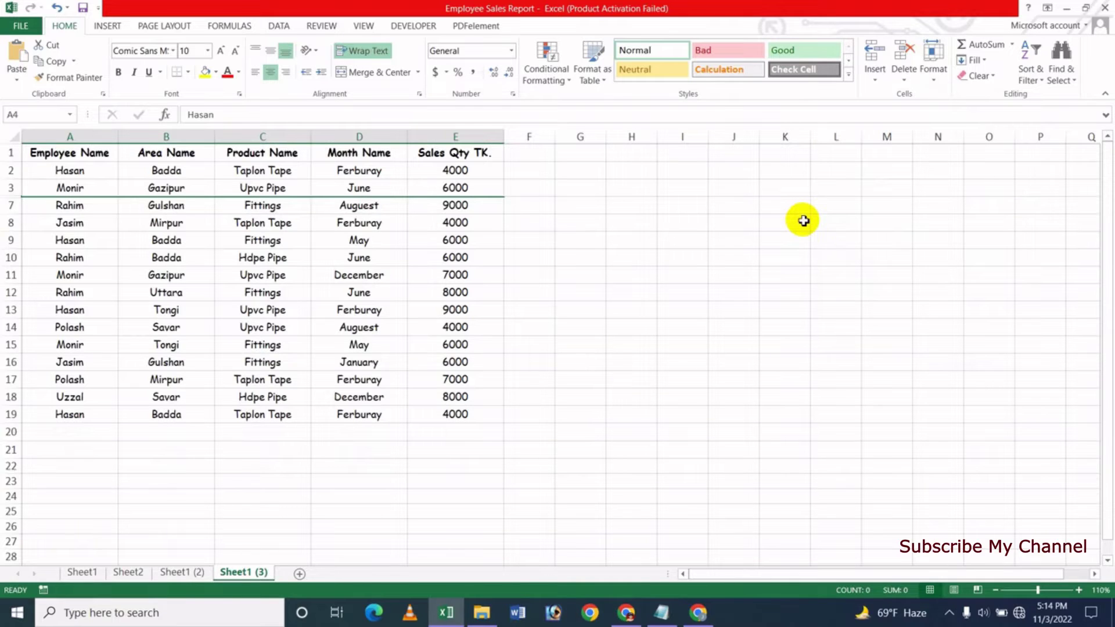
Step: Unhide rows 4 to 6 between rows 3 and 7 of the sales table
key(alt+h)
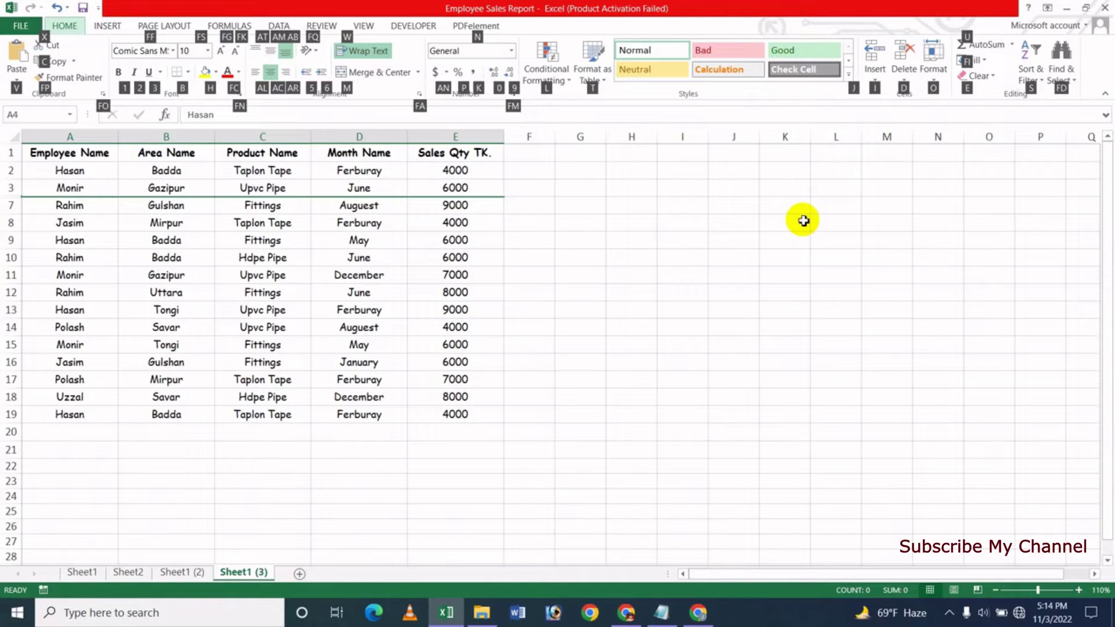
key(o)
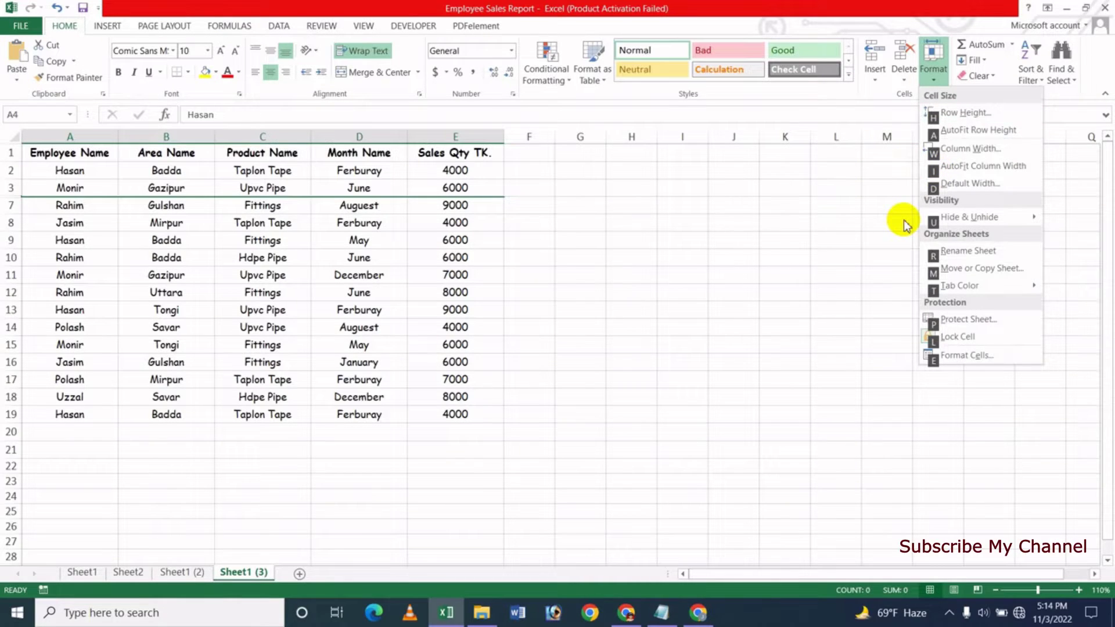
key(u)
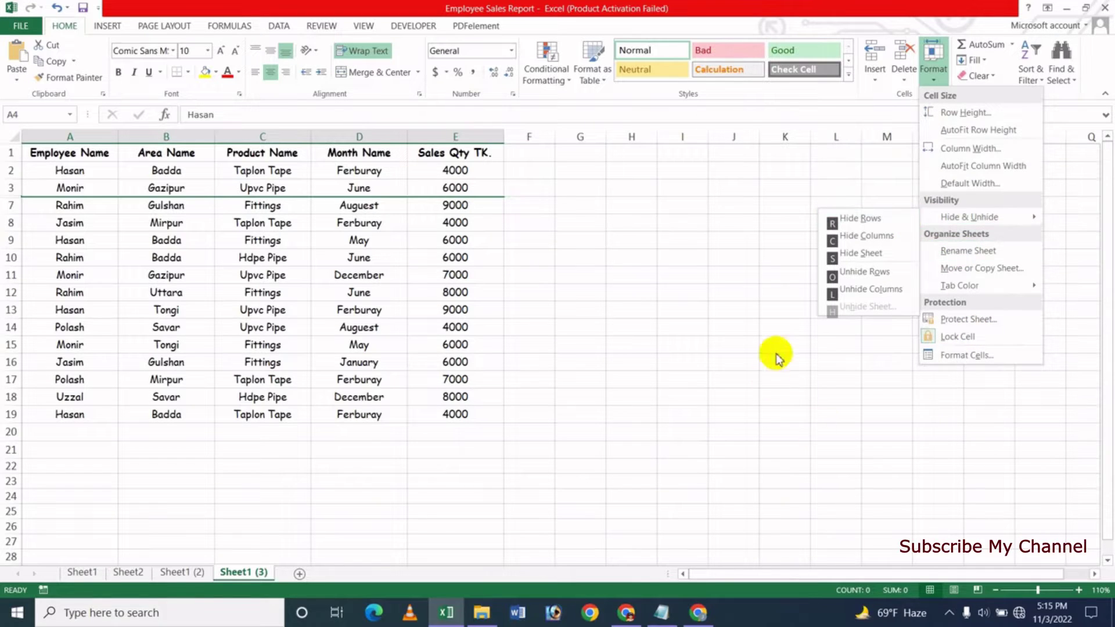
key(Escape)
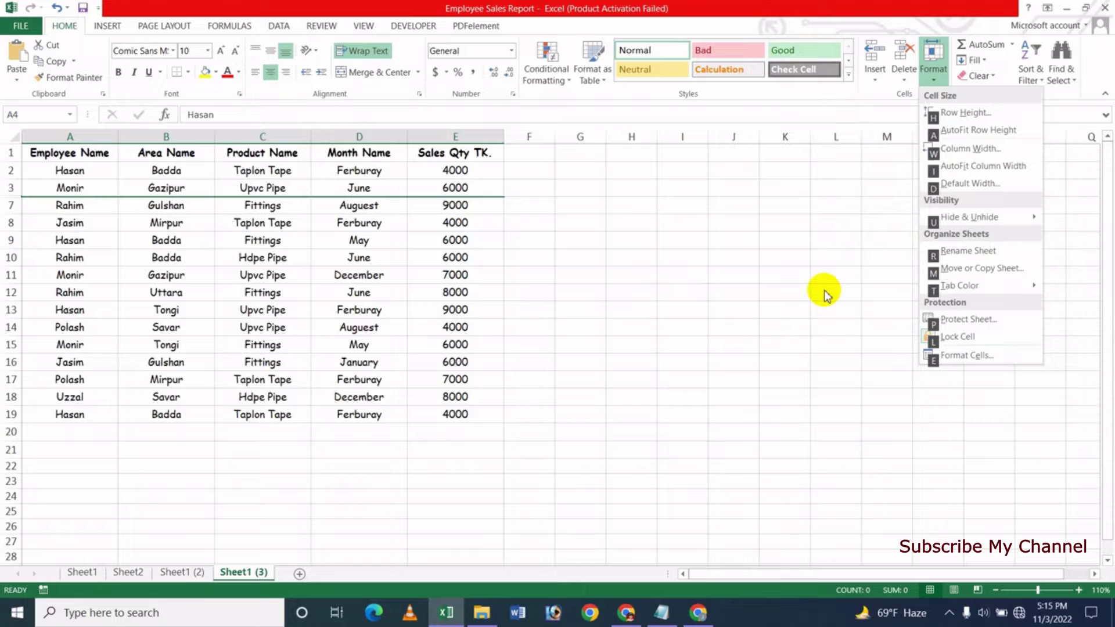
key(u)
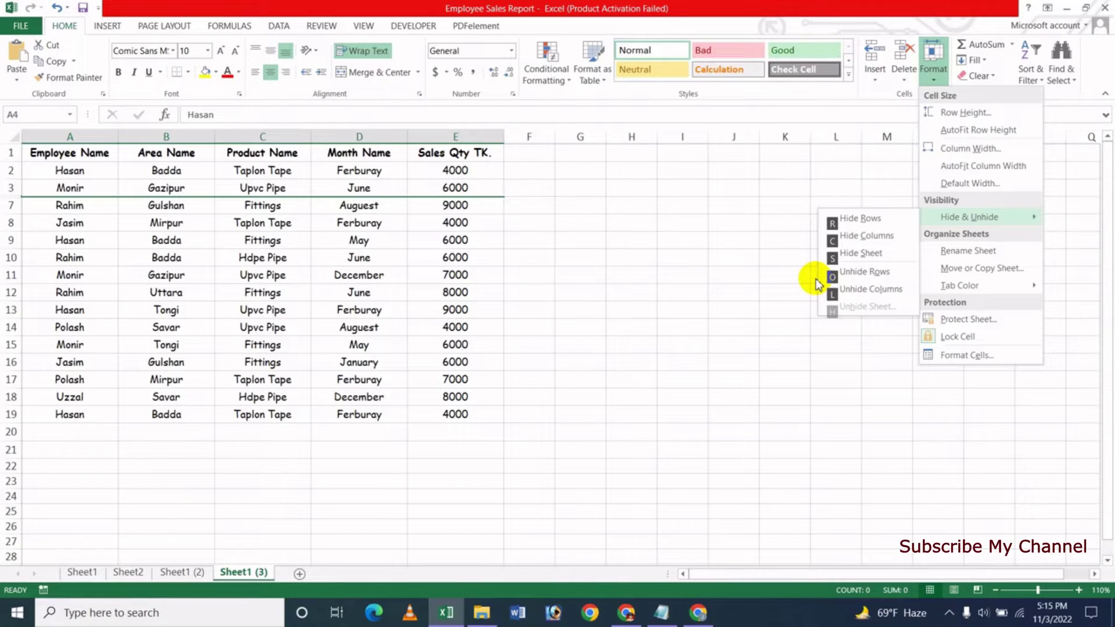
click(817, 280)
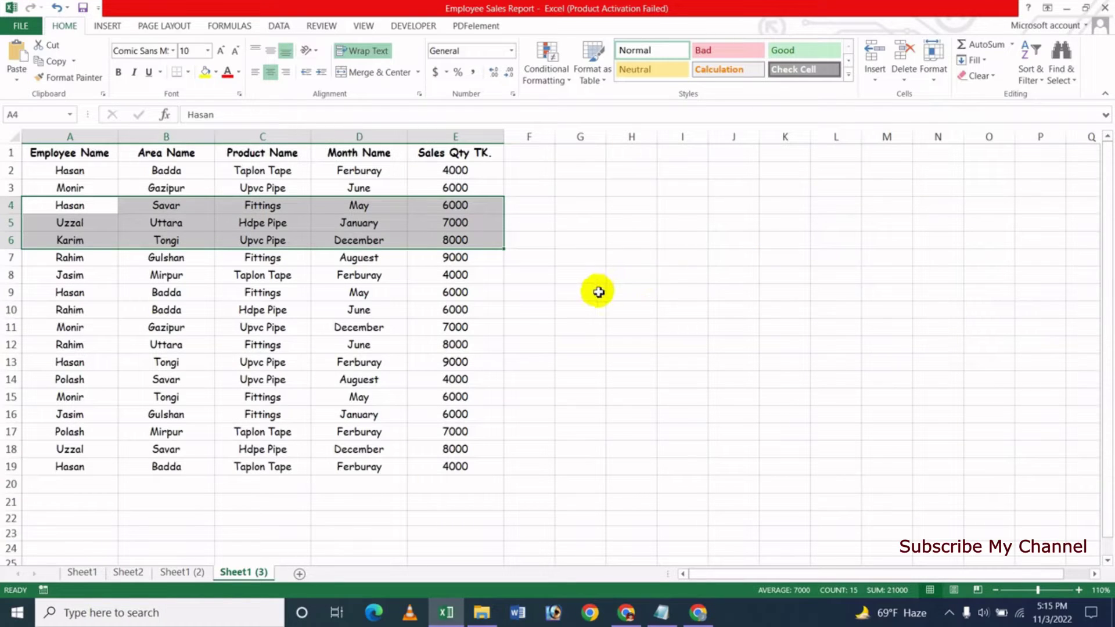
Step: Select the entire columns B to D, Area Name through Month Name, and hide them
click(588, 271)
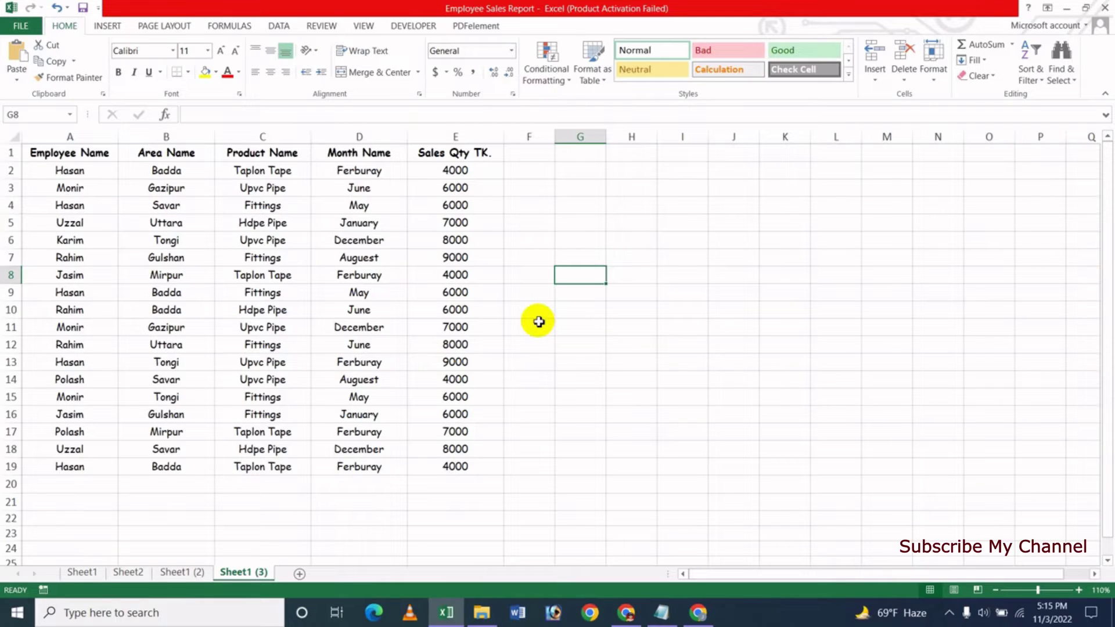
click(679, 253)
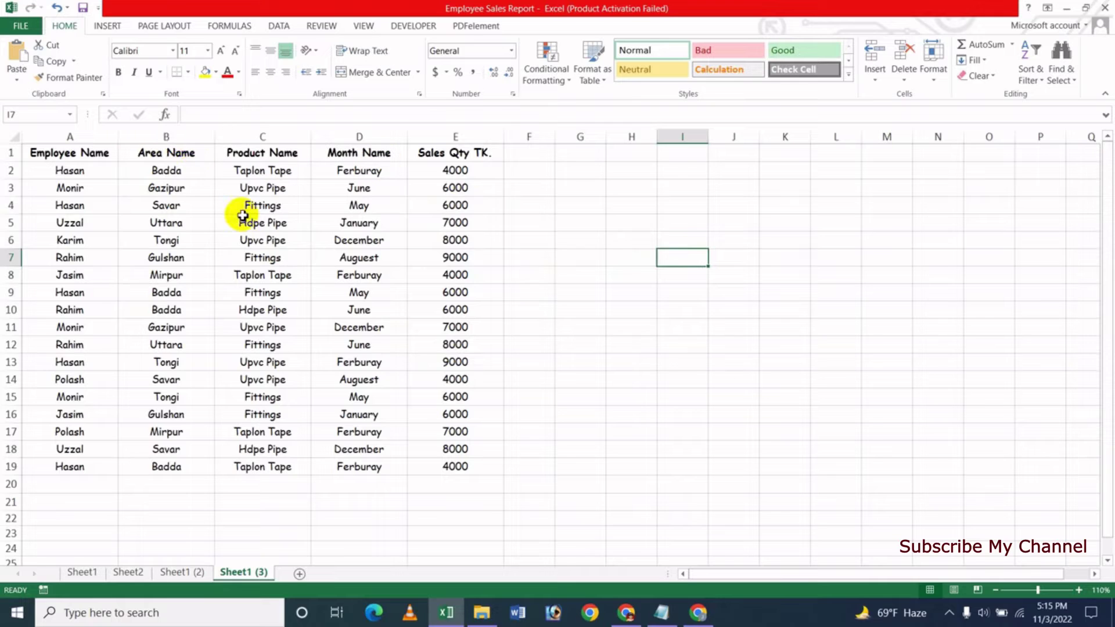
click(186, 137)
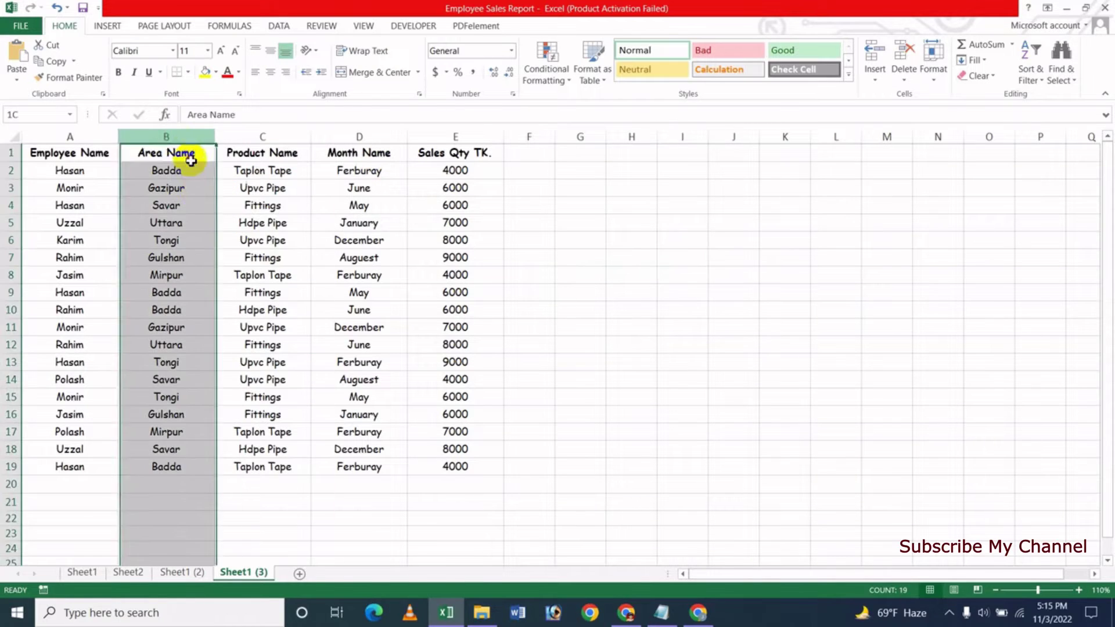
drag(207, 204, 336, 226)
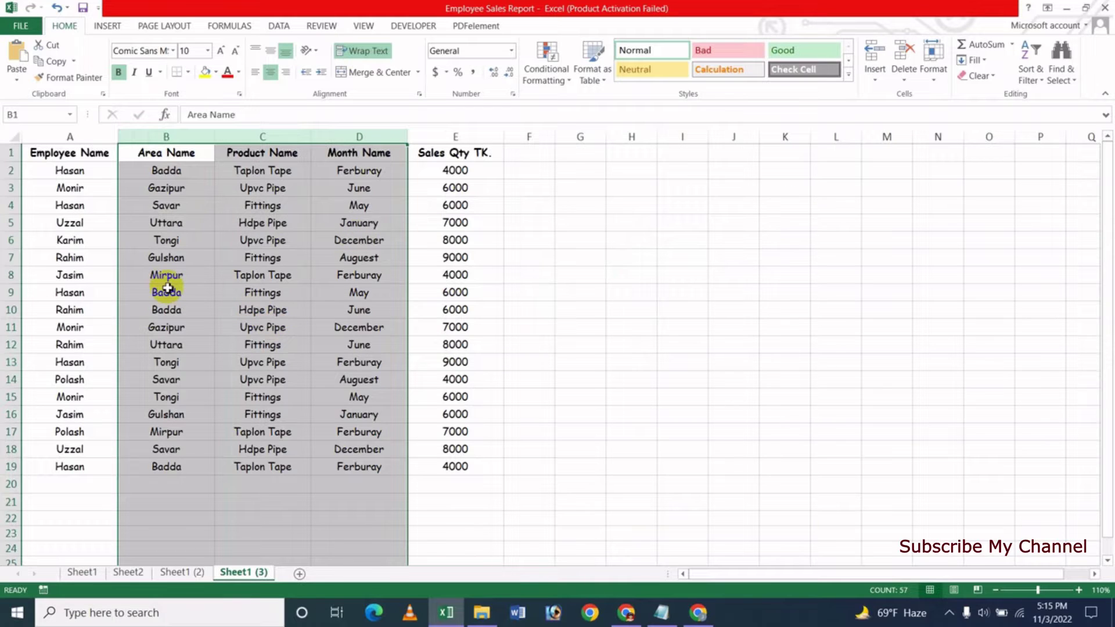
click(927, 85)
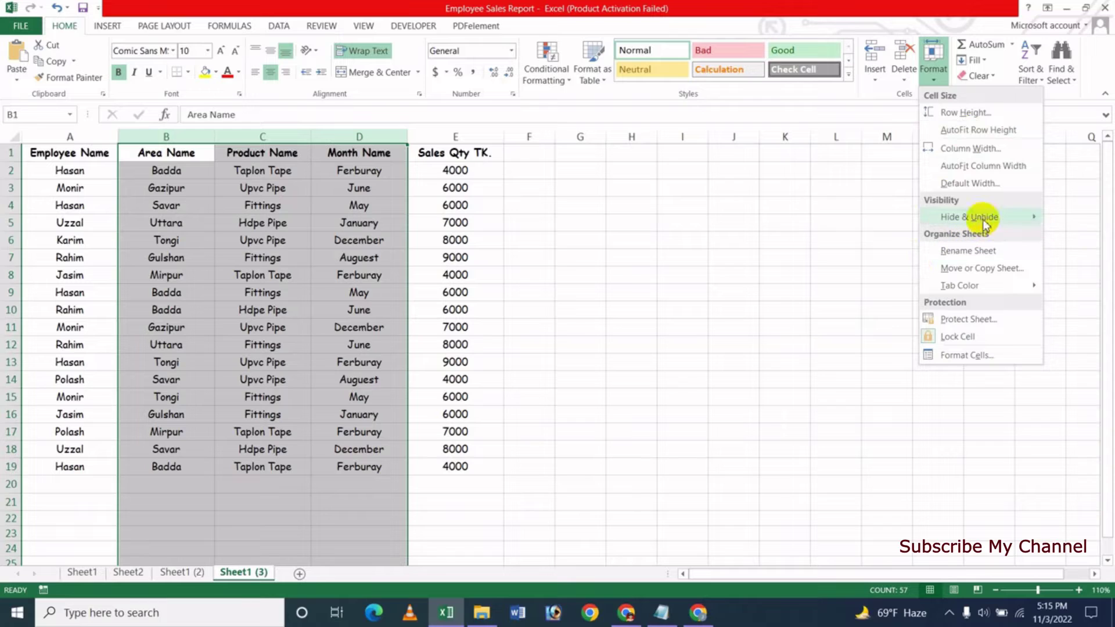
mouse_move(985, 226)
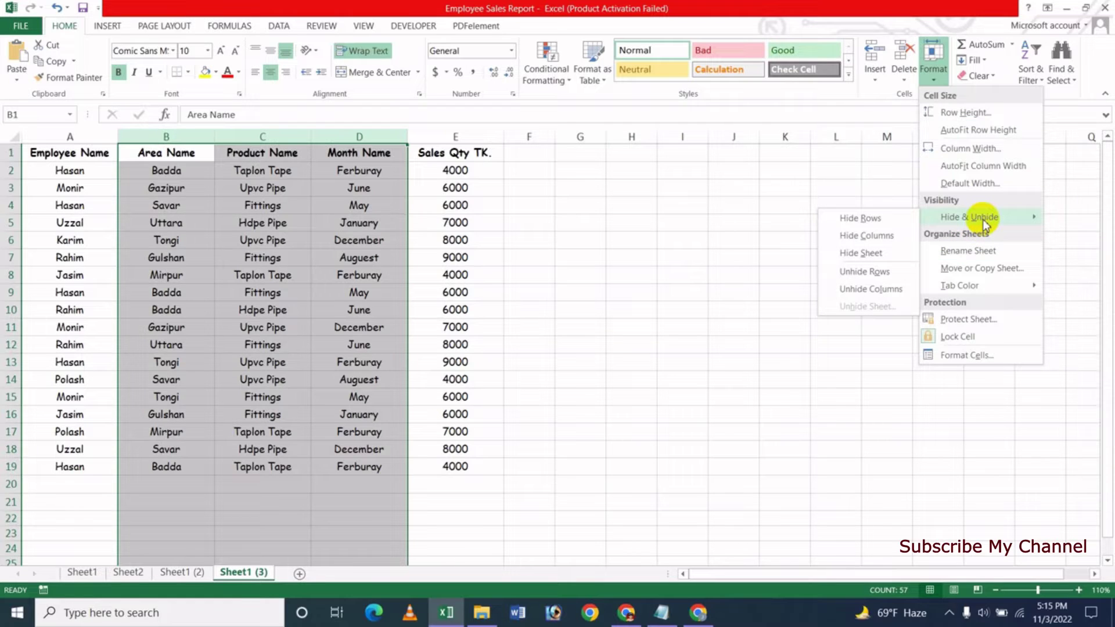
click(886, 236)
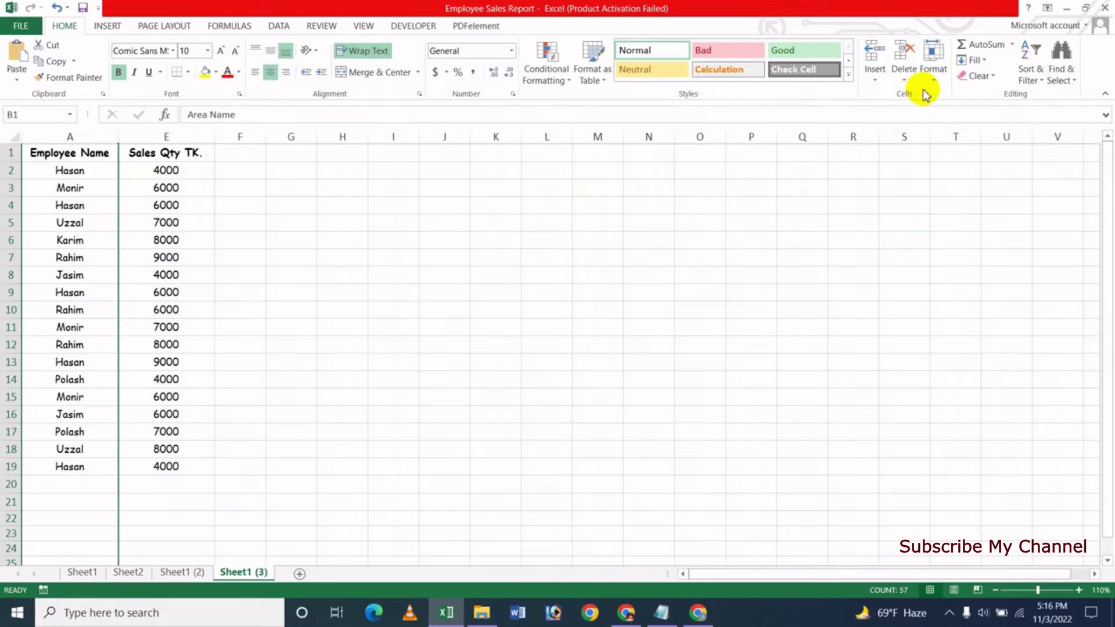
Step: Unhide columns B to D between columns A and E, and clear the selection
click(932, 64)
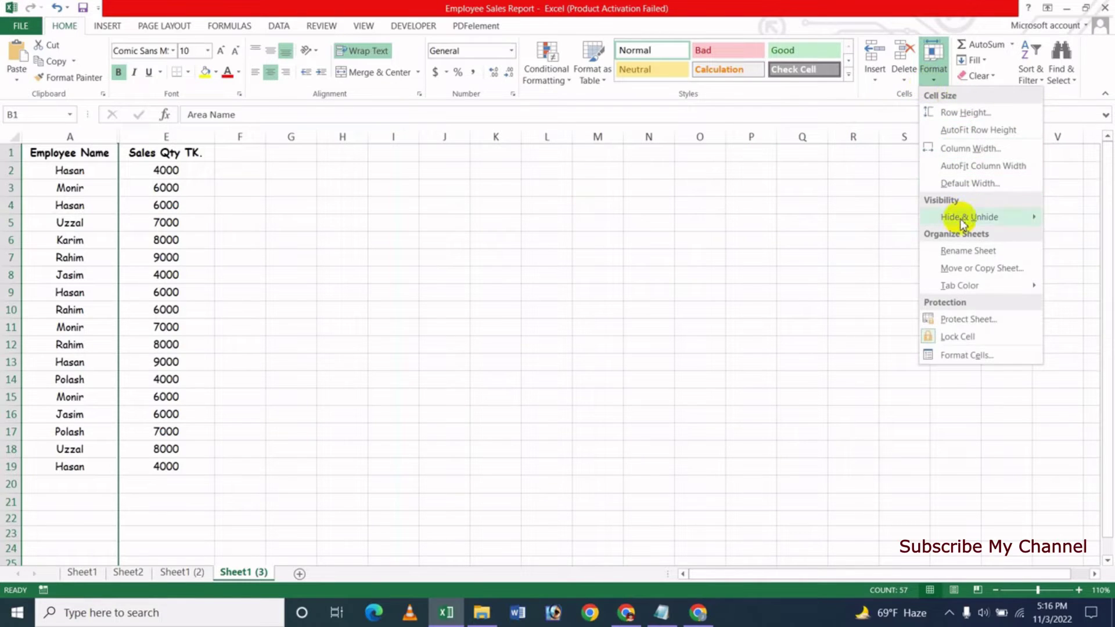
mouse_move(962, 221)
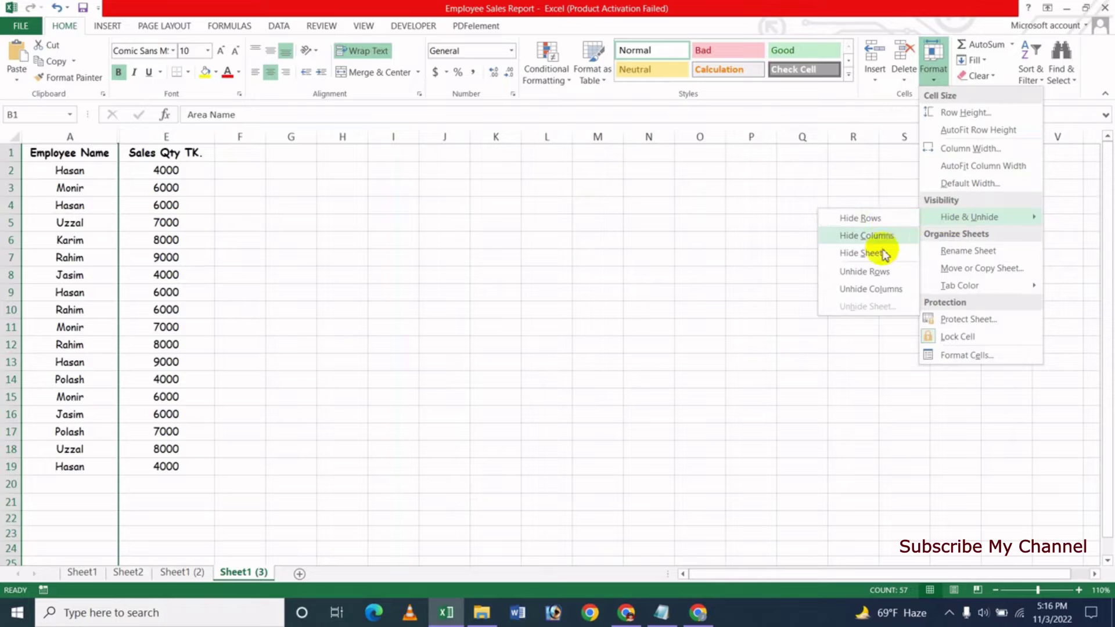
click(870, 289)
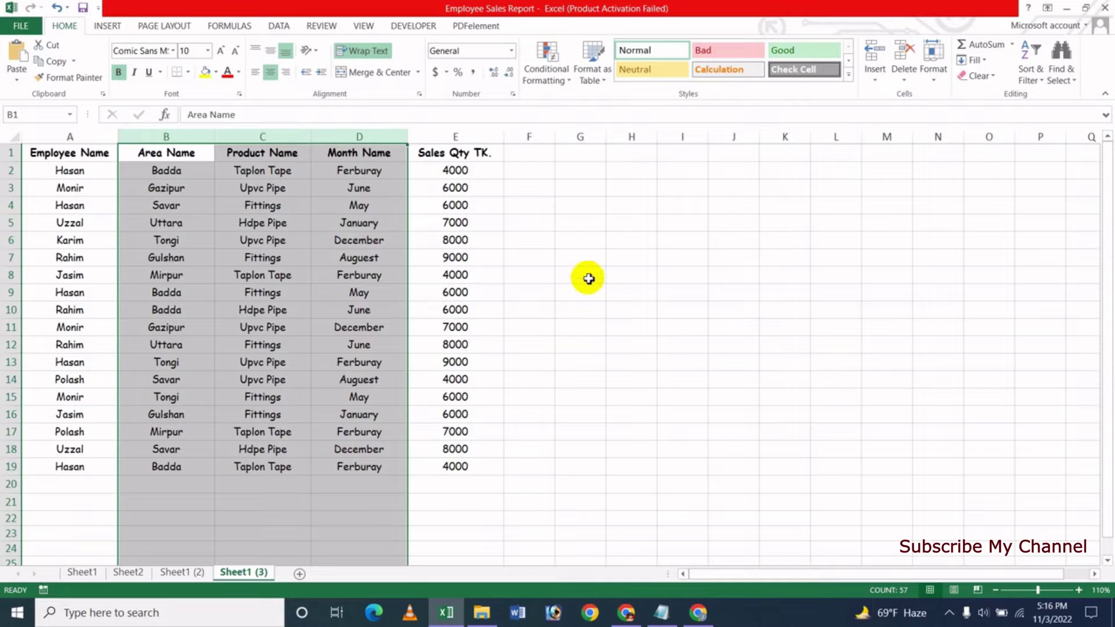
click(589, 242)
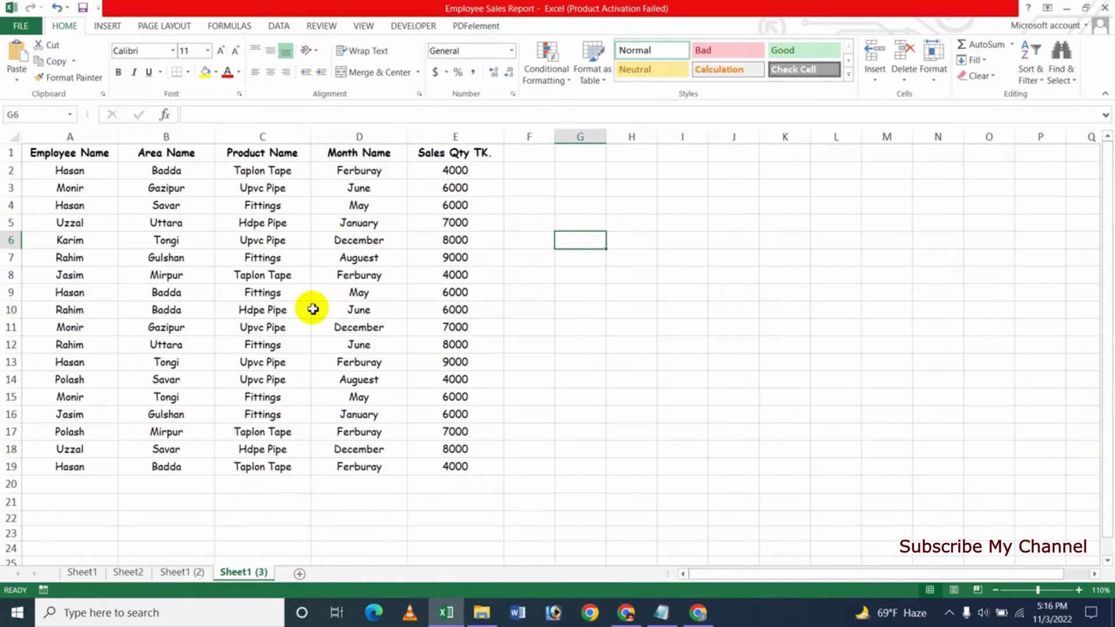
Step: Select the non-adjacent columns B (Area Name) and D (Month Name) together and hide them
click(192, 137)
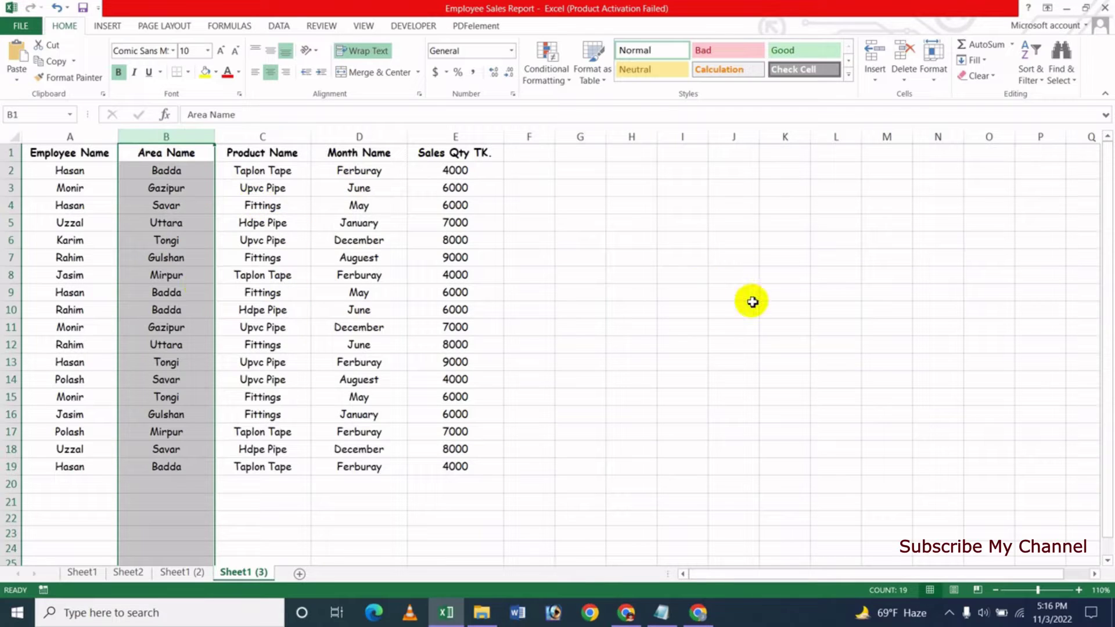
ctrl+click(383, 137)
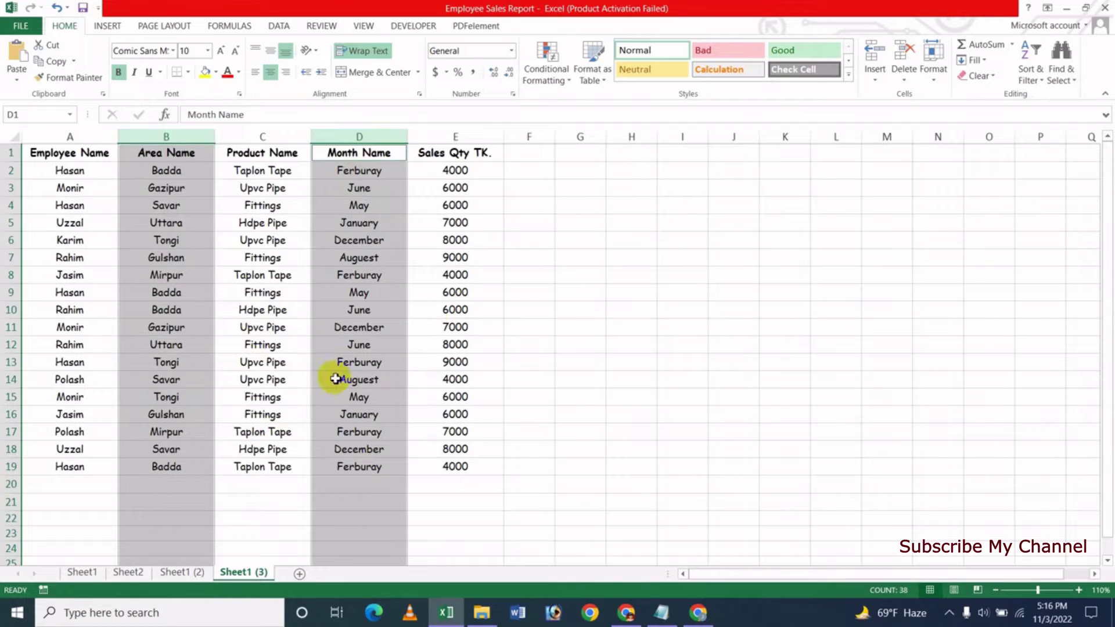
click(930, 89)
mouse_move(964, 219)
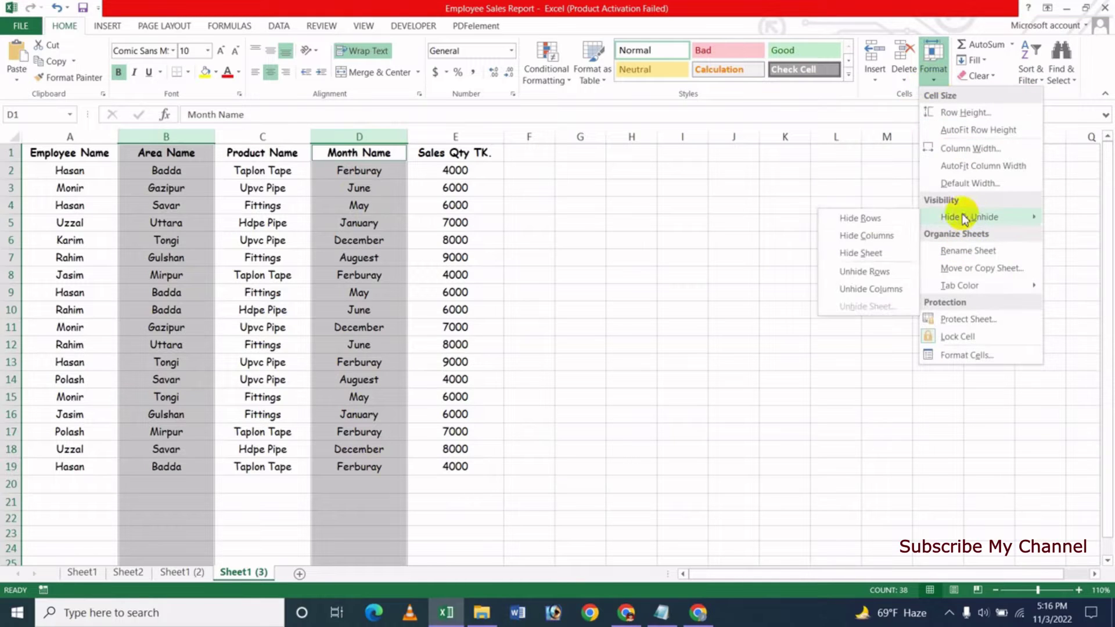
click(868, 236)
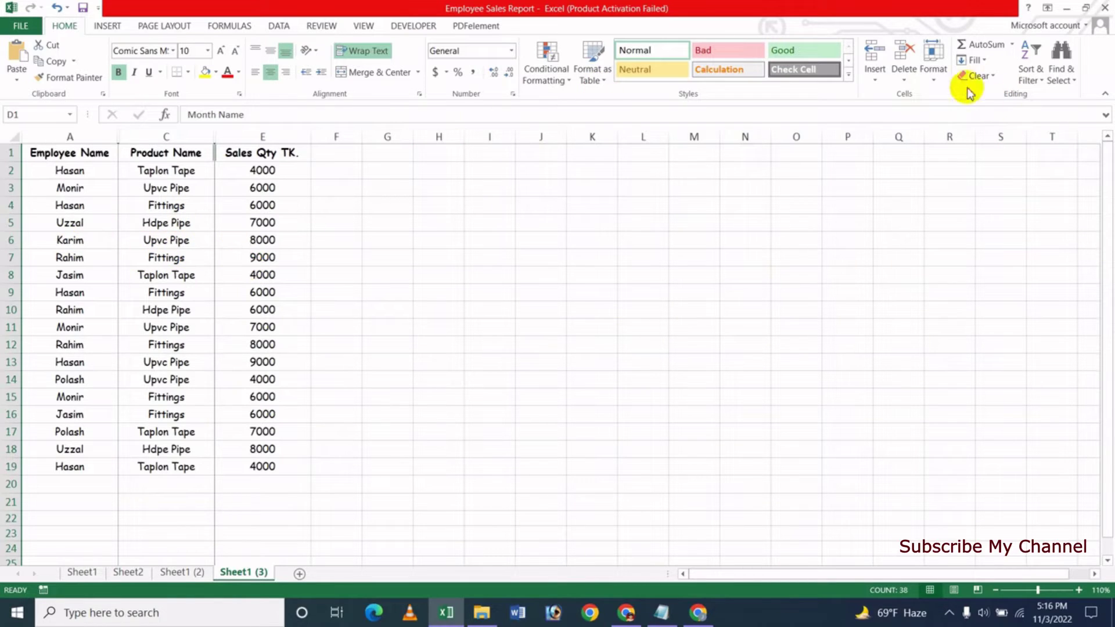
Step: Unhide columns B and D of the sales table
click(933, 67)
mouse_move(982, 218)
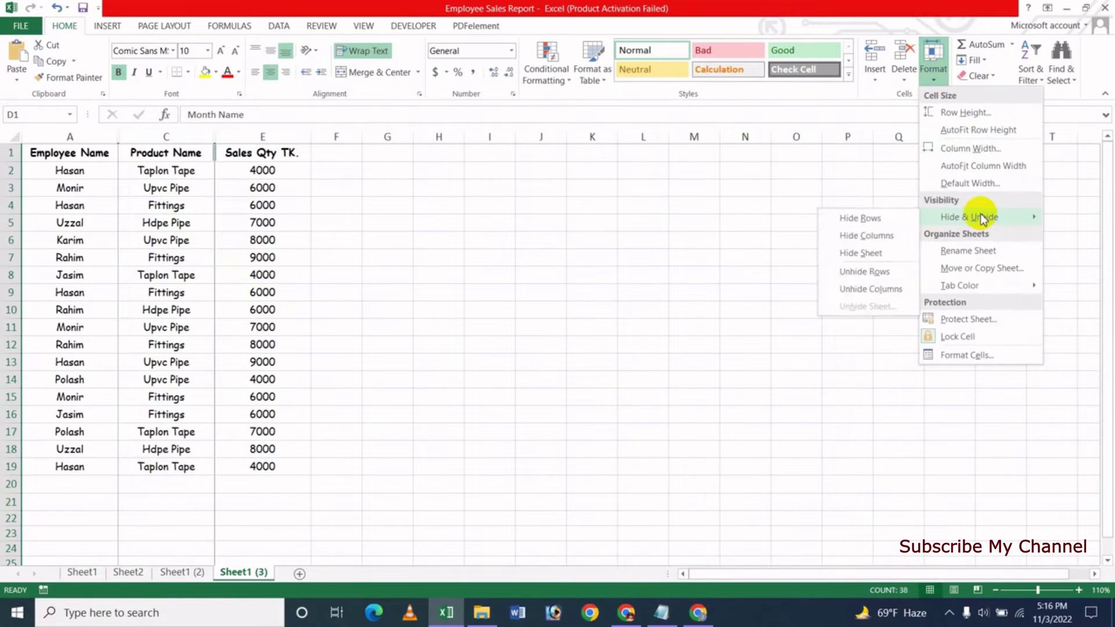
click(877, 293)
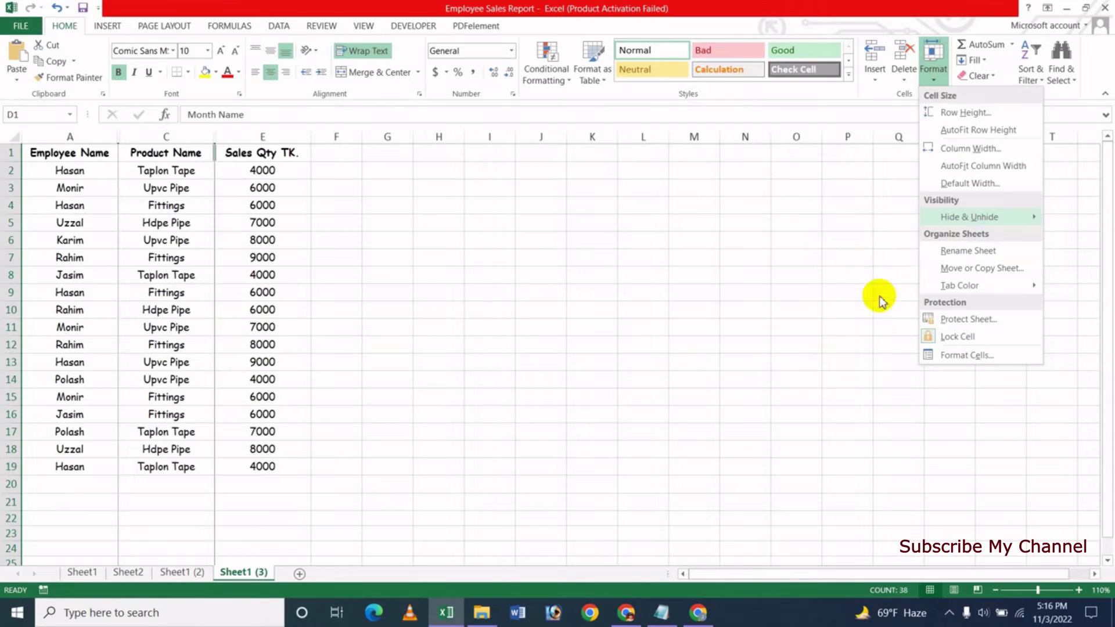
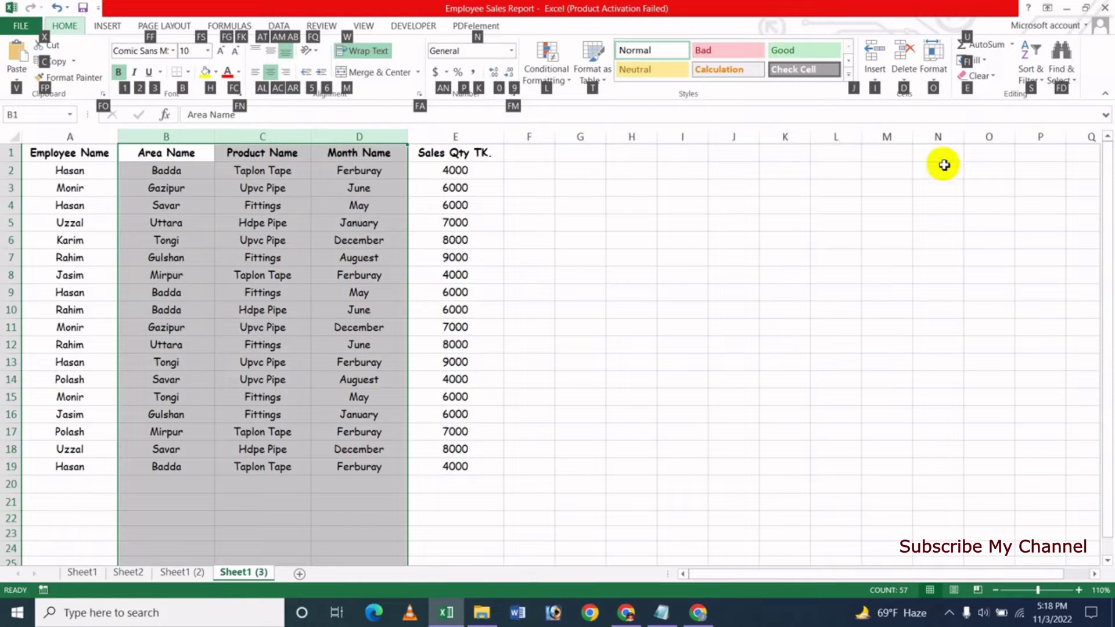
Step: Hide the selected columns B to D, Area Name through Month Name
key(o)
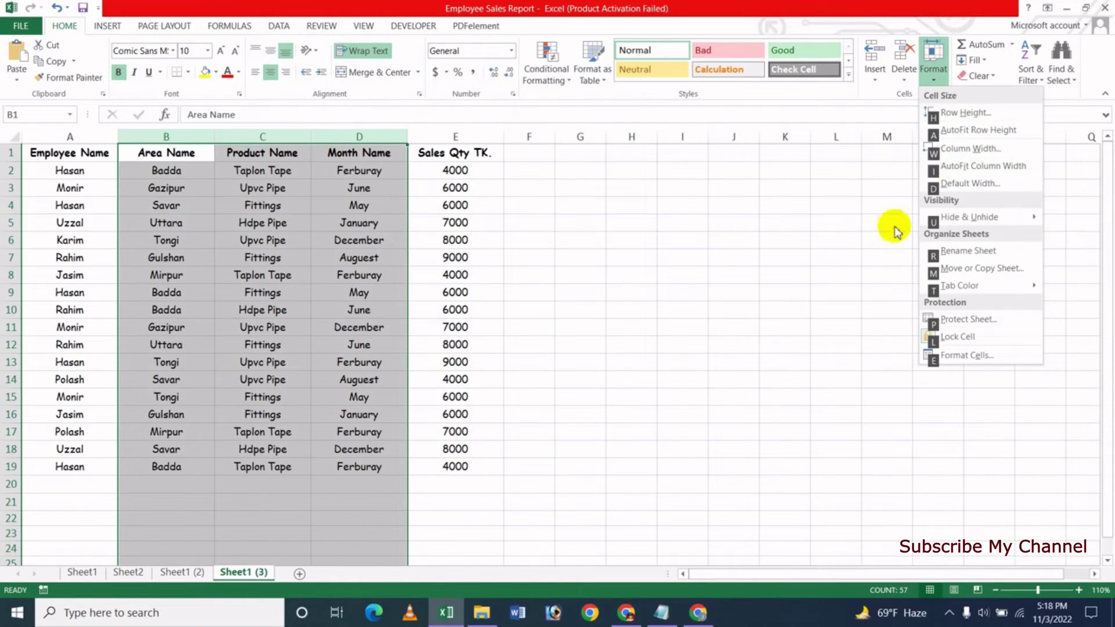
key(u)
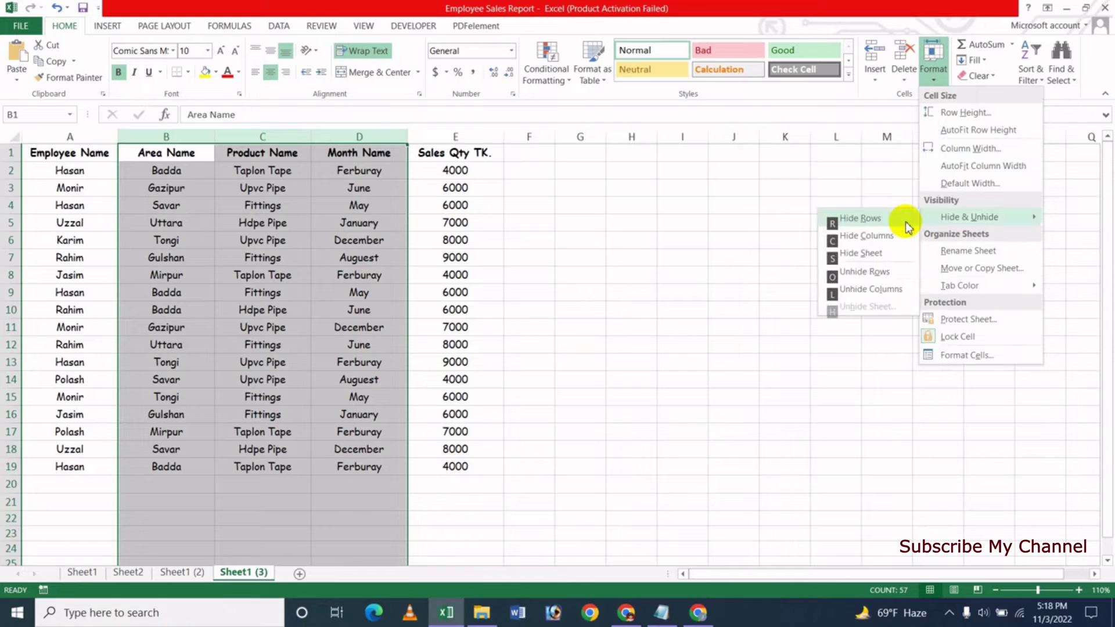
click(814, 237)
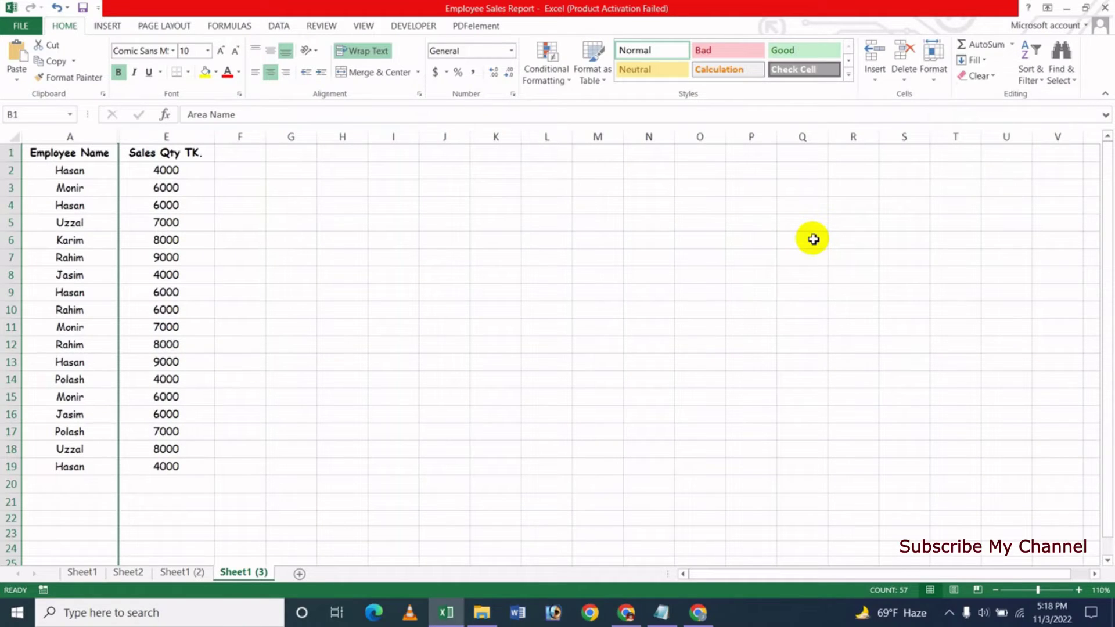
Step: Unhide the Area Name, Product Name and Month Name columns, and deselect them
key(alt+h)
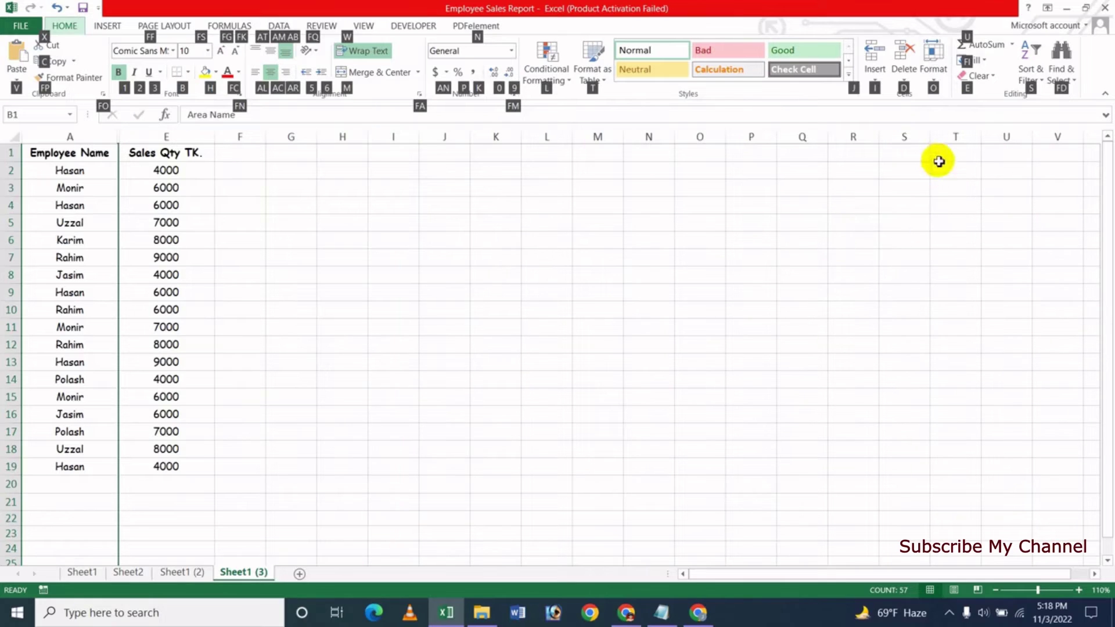
key(o)
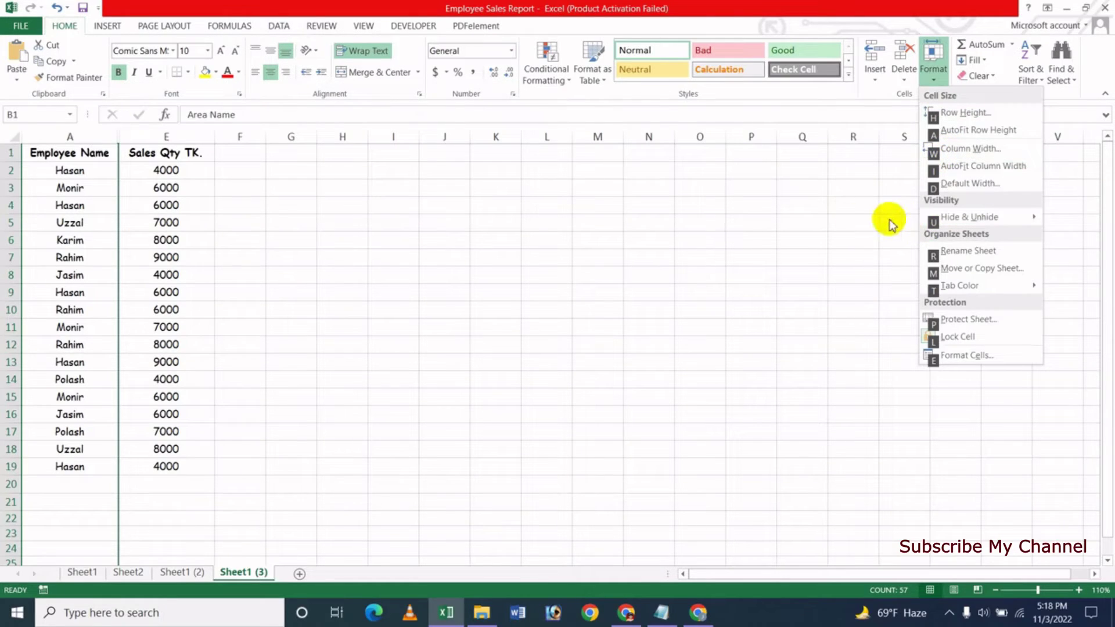
key(u)
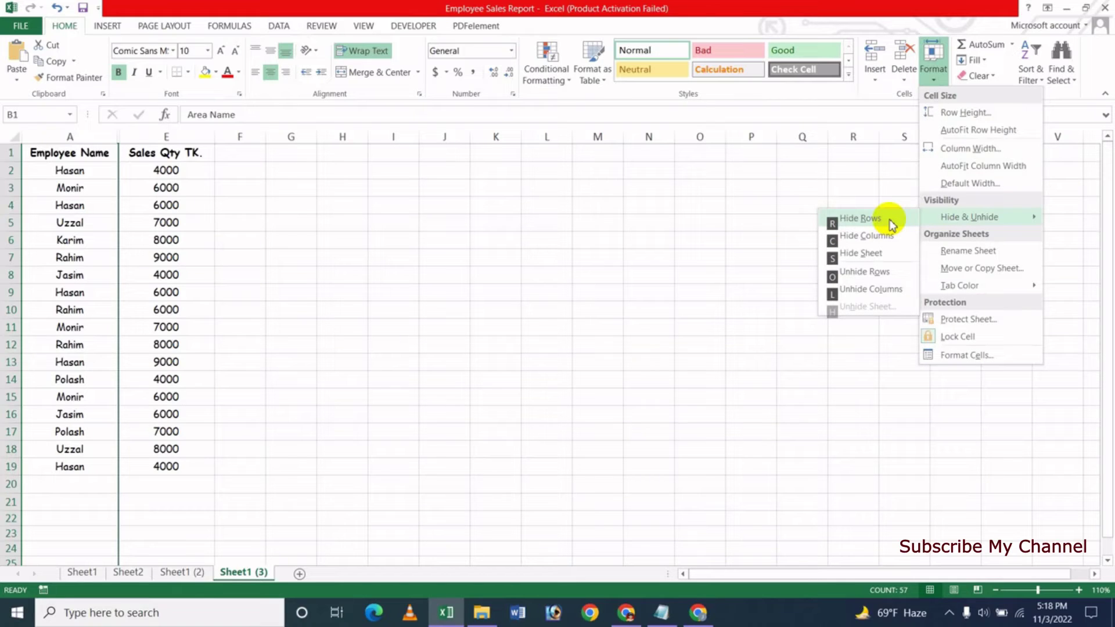
key(Escape)
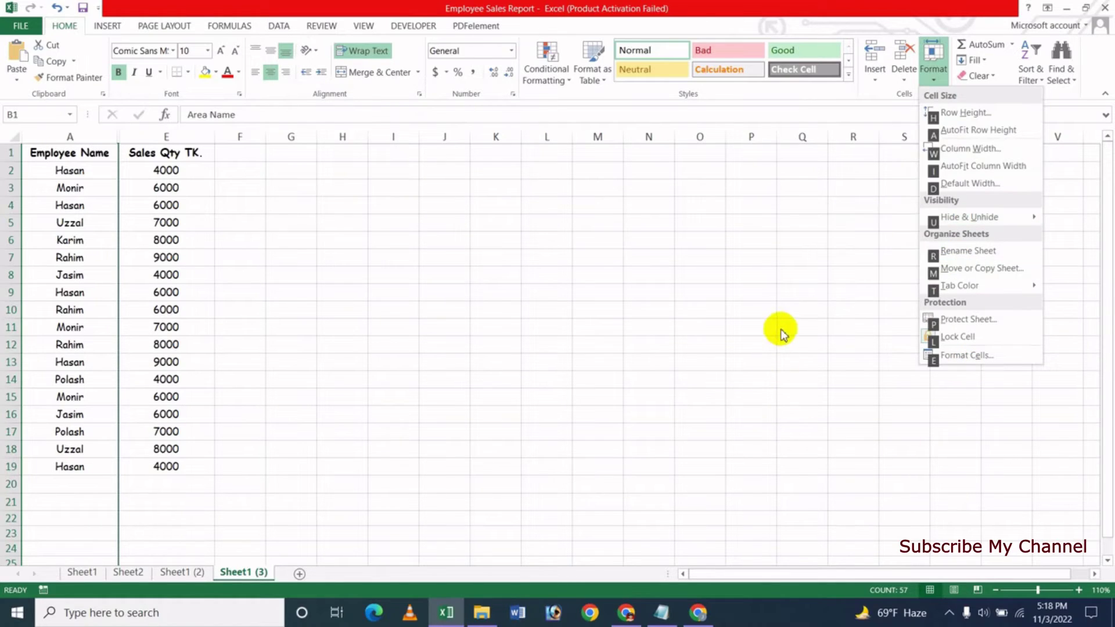
key(u)
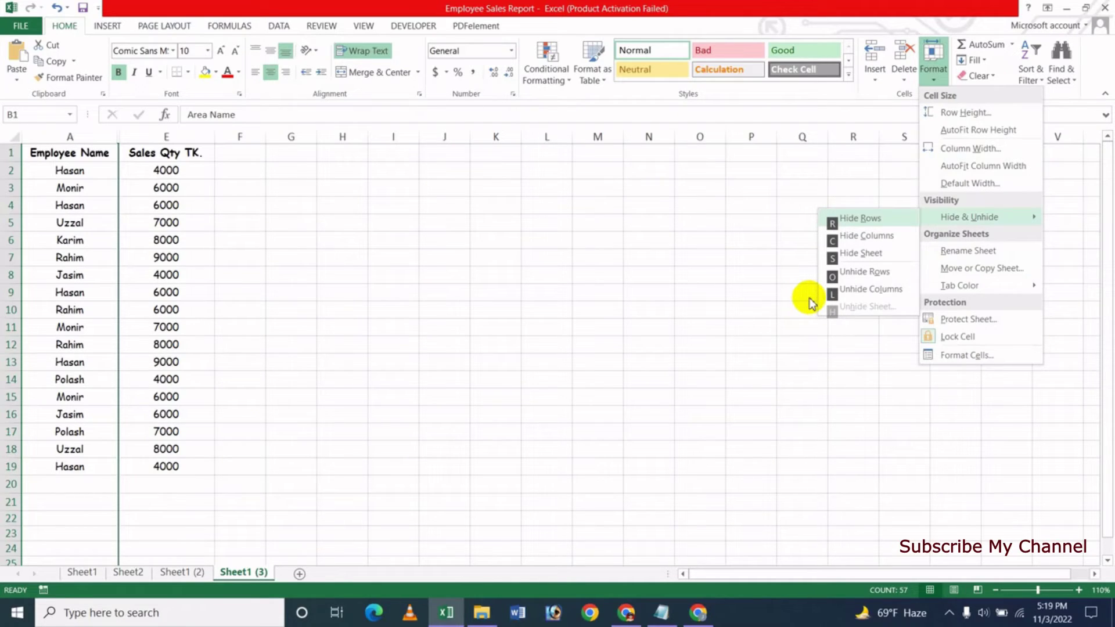
key(l)
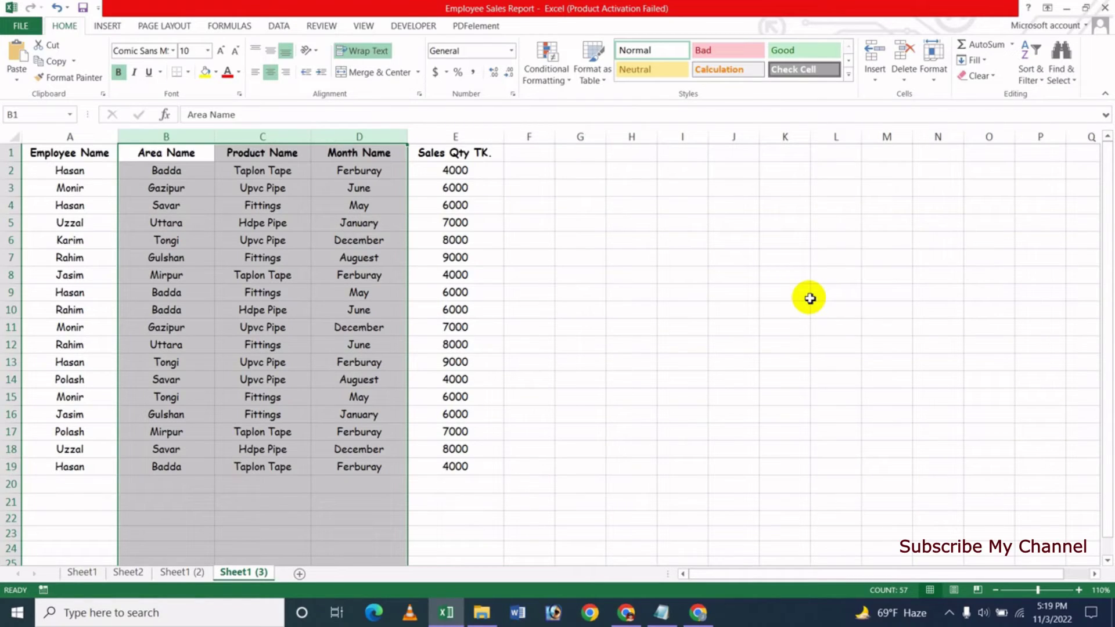
click(700, 264)
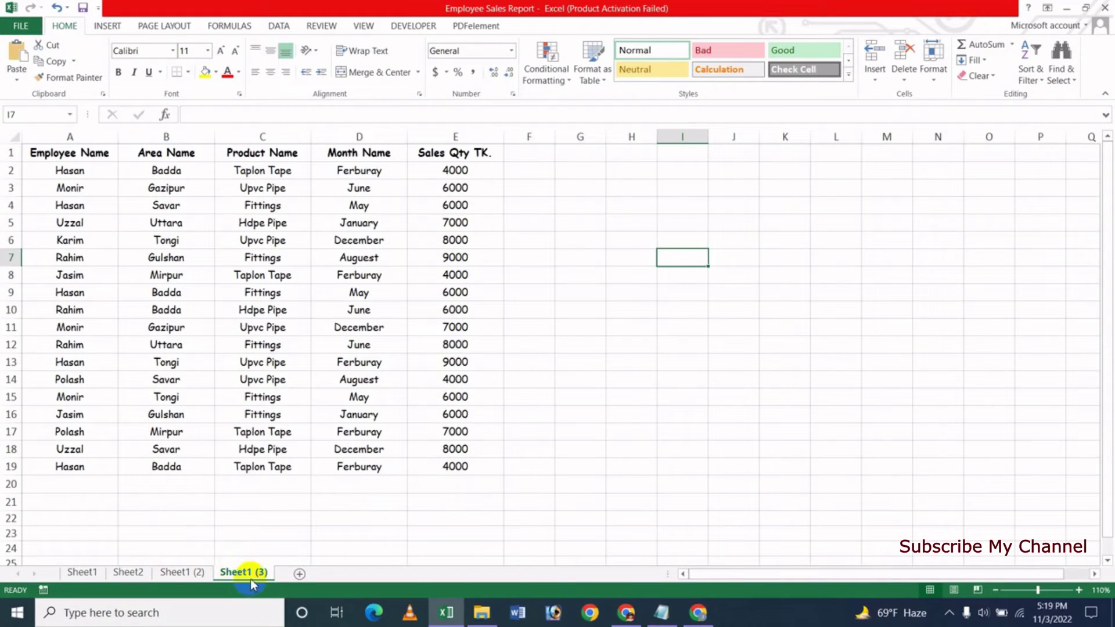
Step: Group the sheets Sheet2, Sheet1 (2) and Sheet1 (3) and hide all three, leaving Sheet1
drag(249, 579, 216, 575)
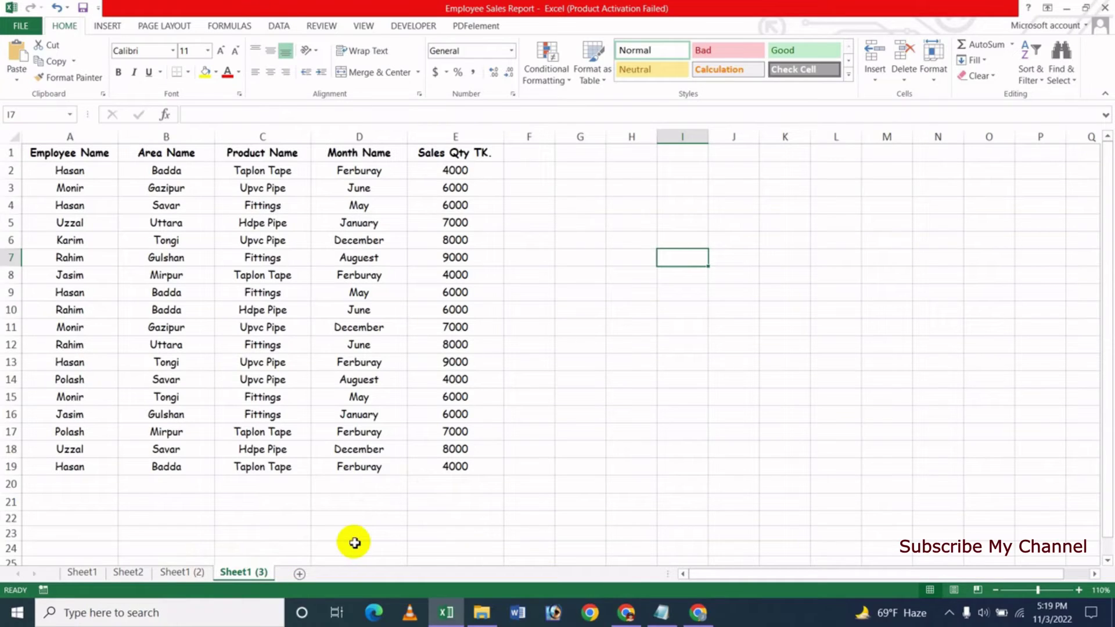
ctrl+click(184, 572)
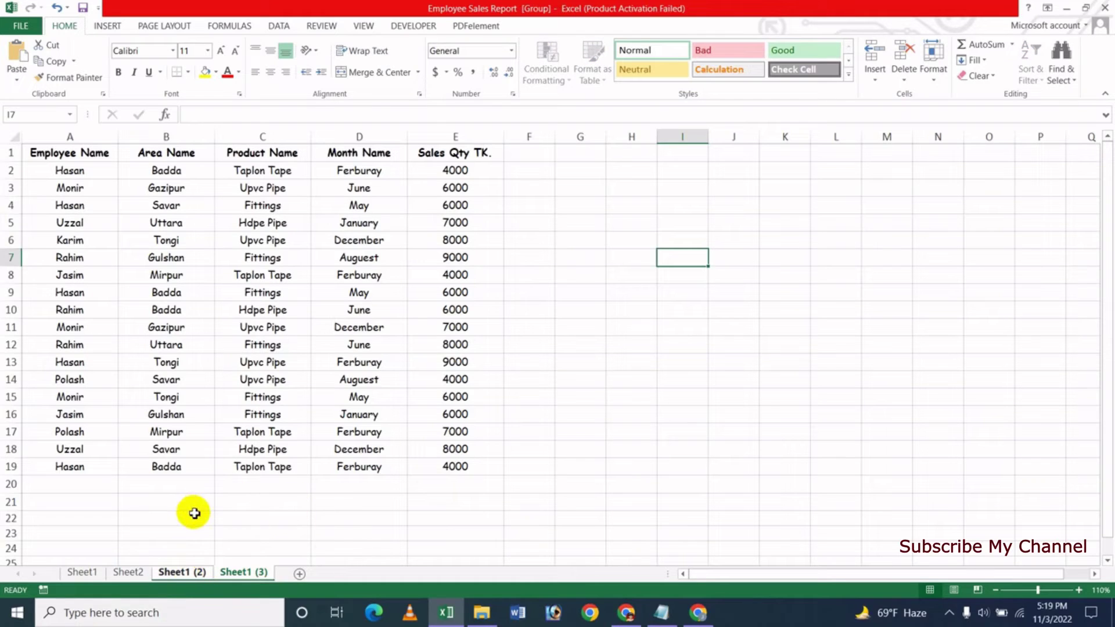
ctrl+click(128, 572)
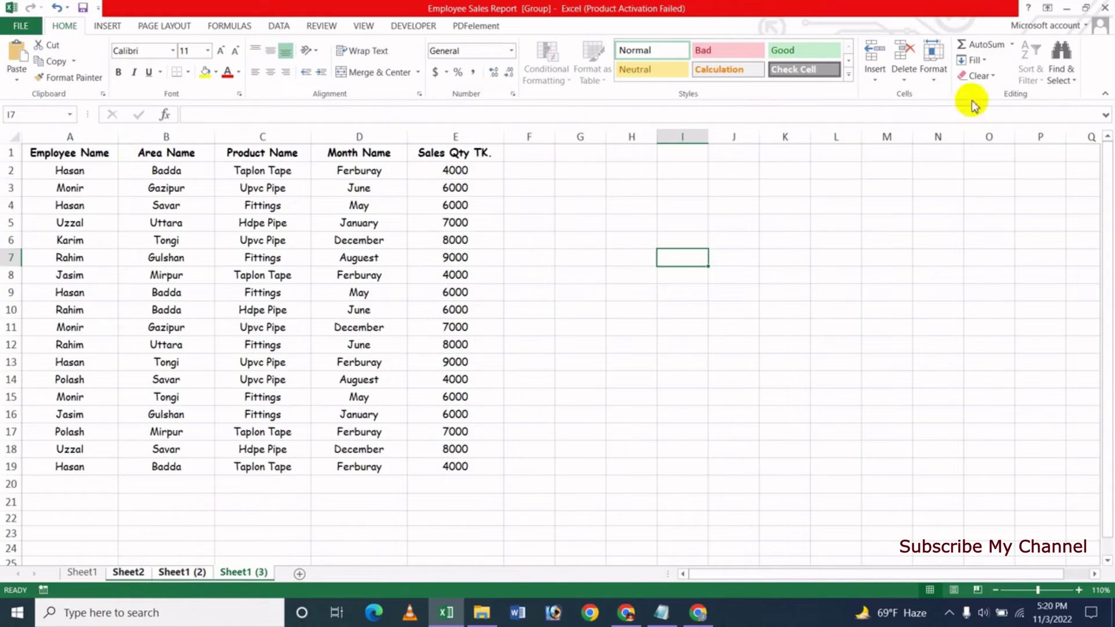
click(933, 74)
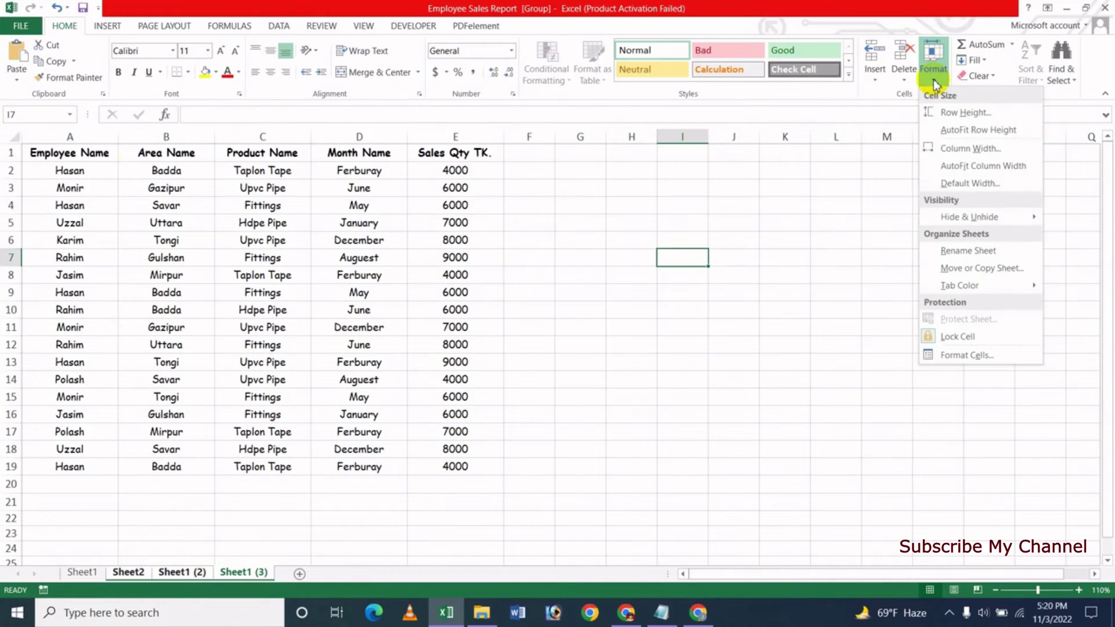
mouse_move(967, 225)
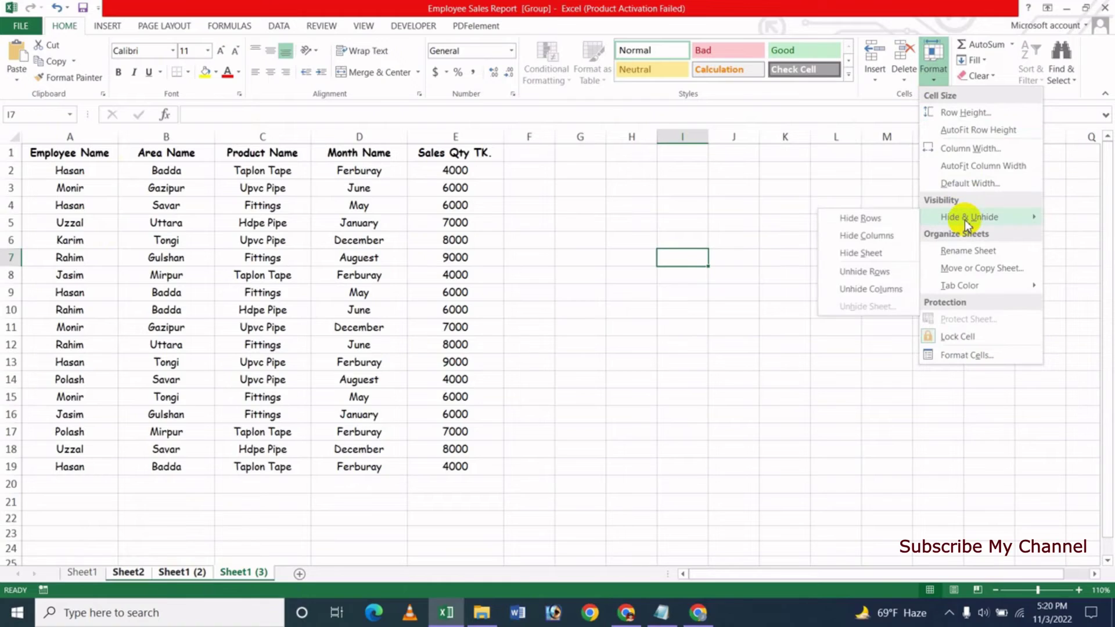
click(869, 255)
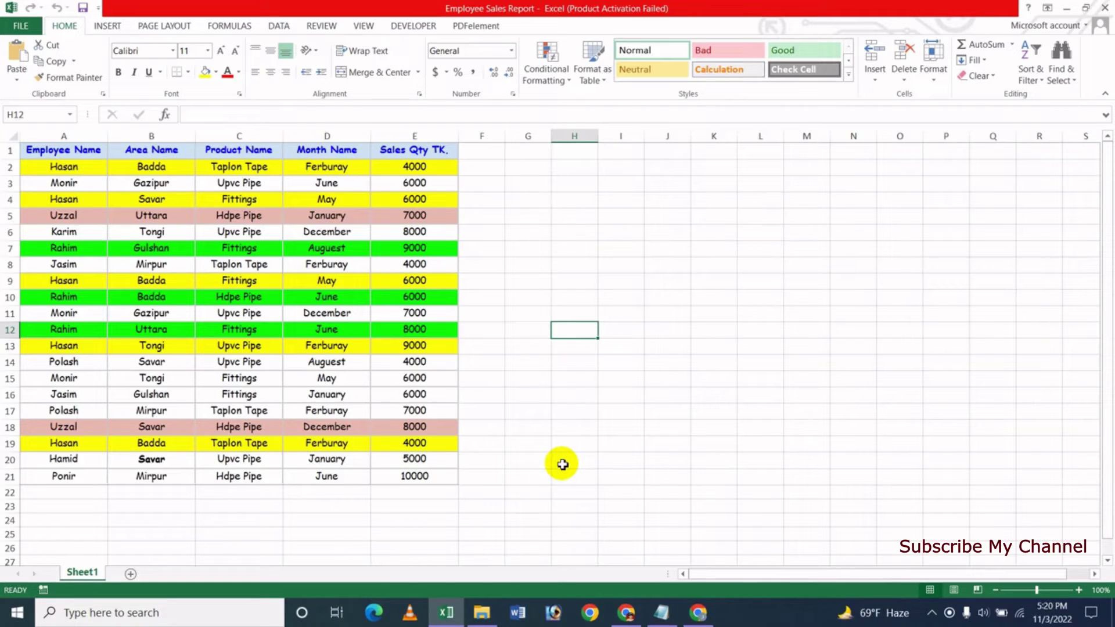
Step: Unhide Sheet2 using the Hide & Unhide format options
click(933, 79)
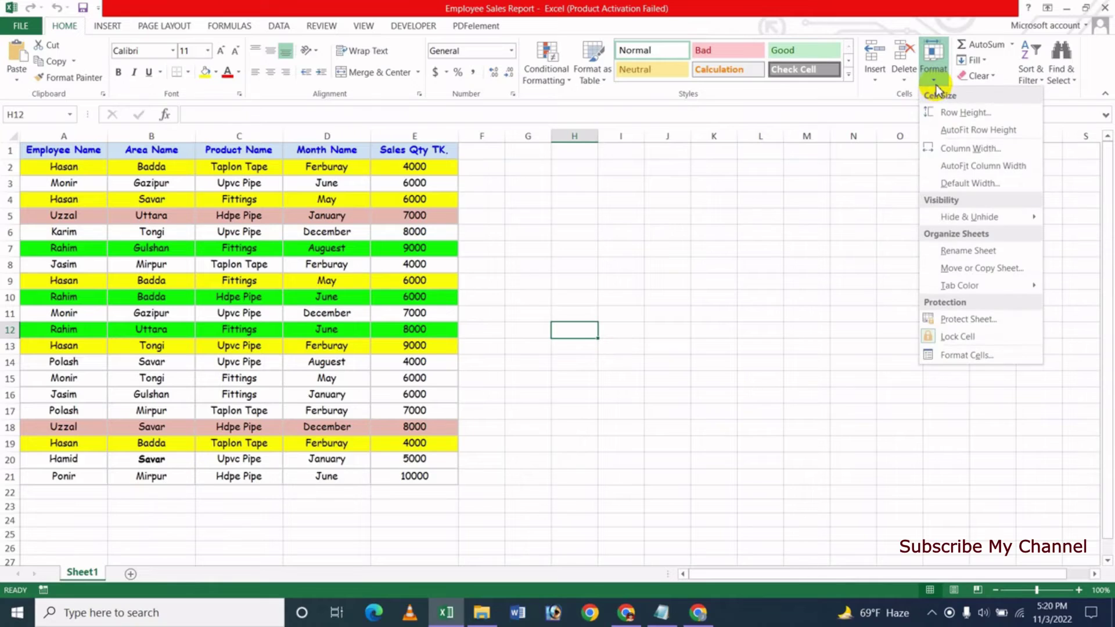
mouse_move(982, 224)
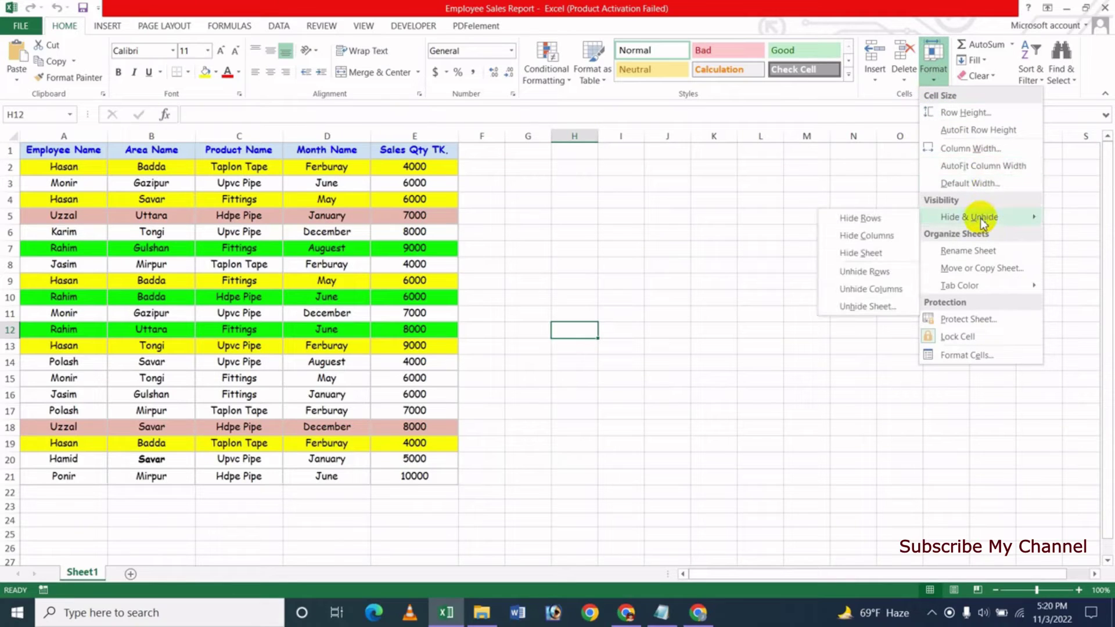
click(878, 311)
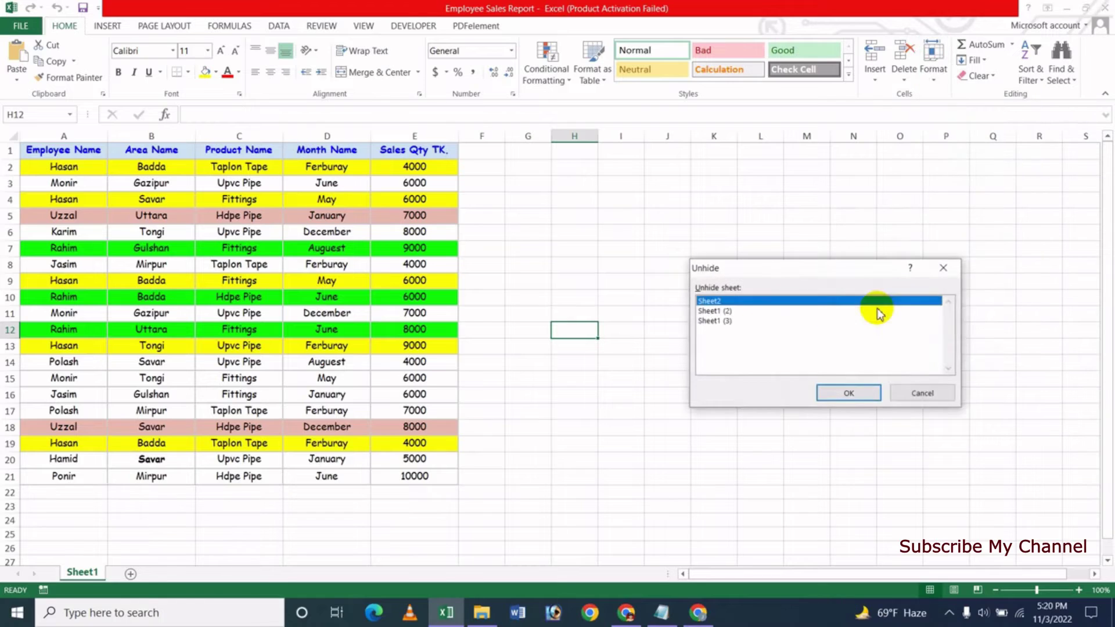
drag(795, 266, 747, 204)
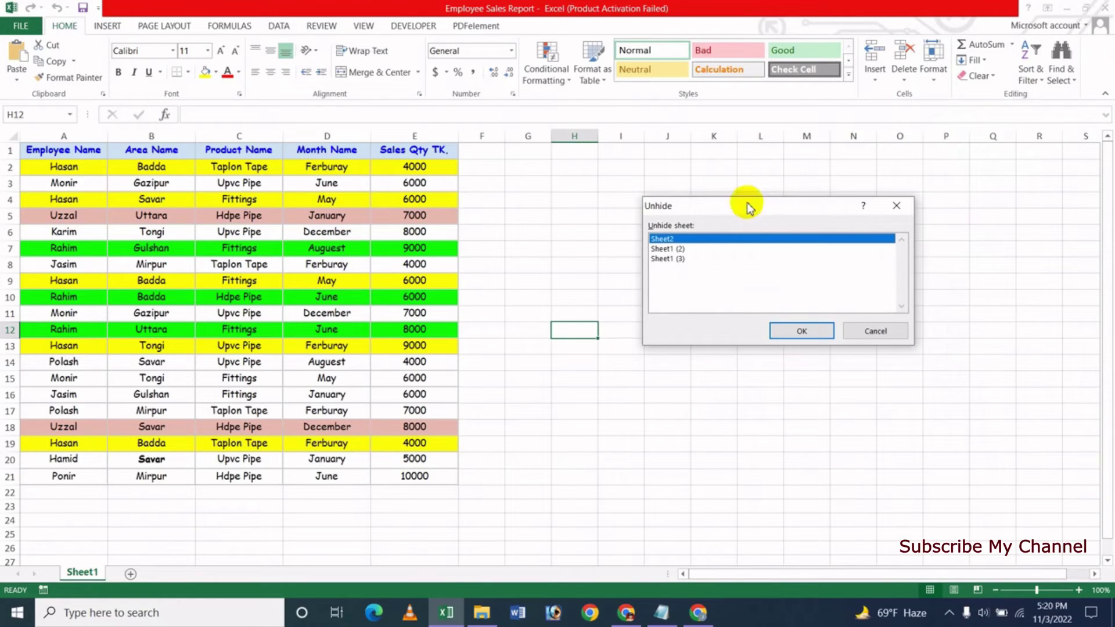
click(673, 249)
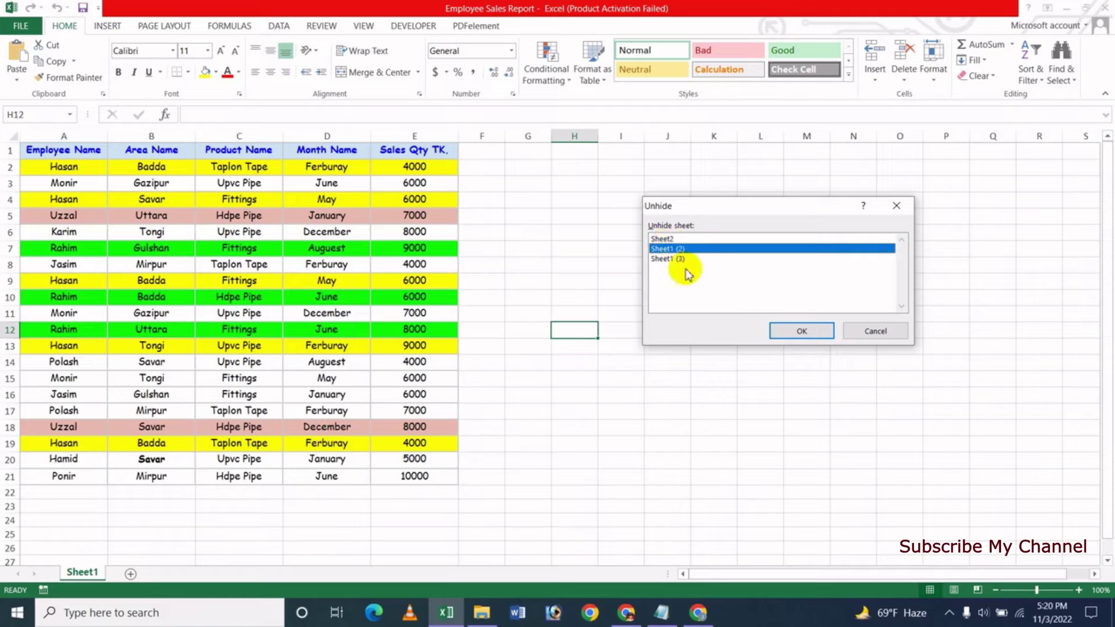
click(668, 239)
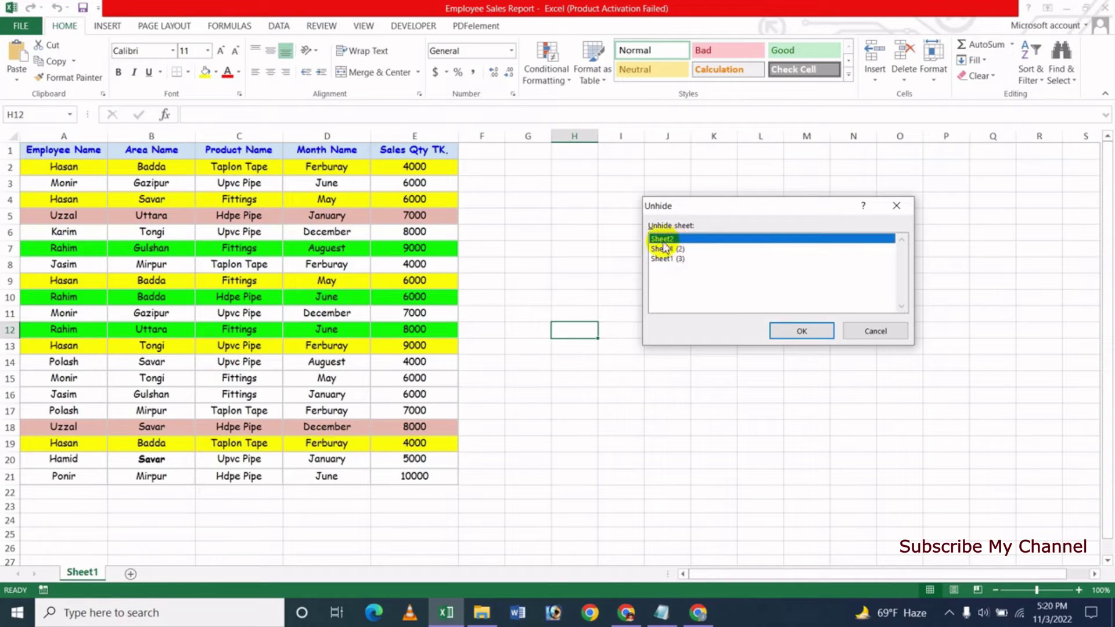
click(801, 339)
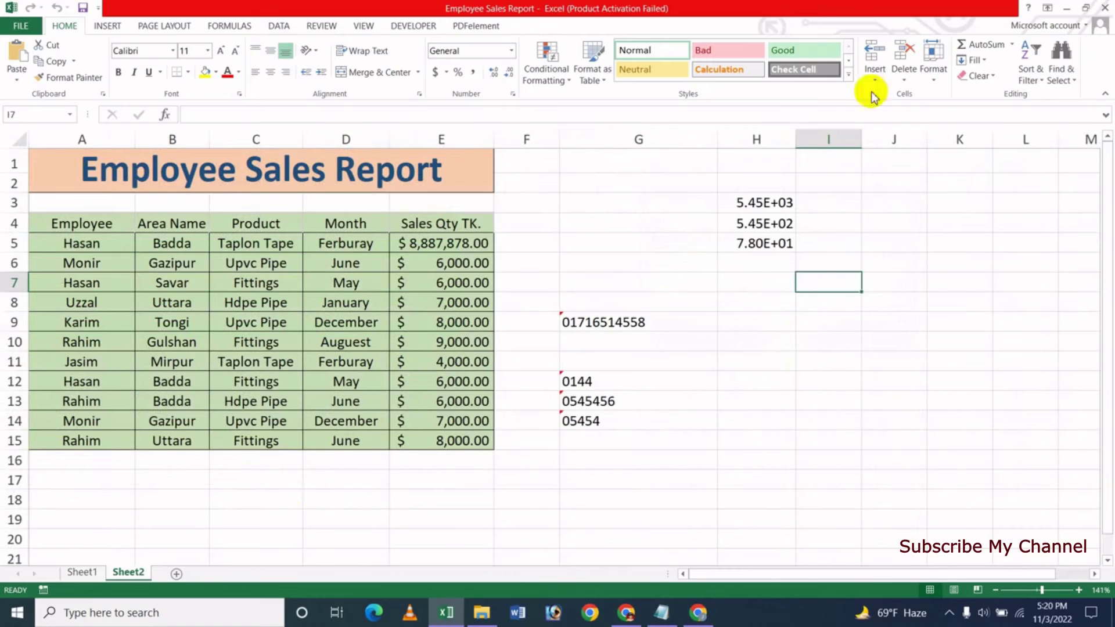
Step: Unhide the sheet Sheet1 (2) using the Hide & Unhide format options
click(934, 83)
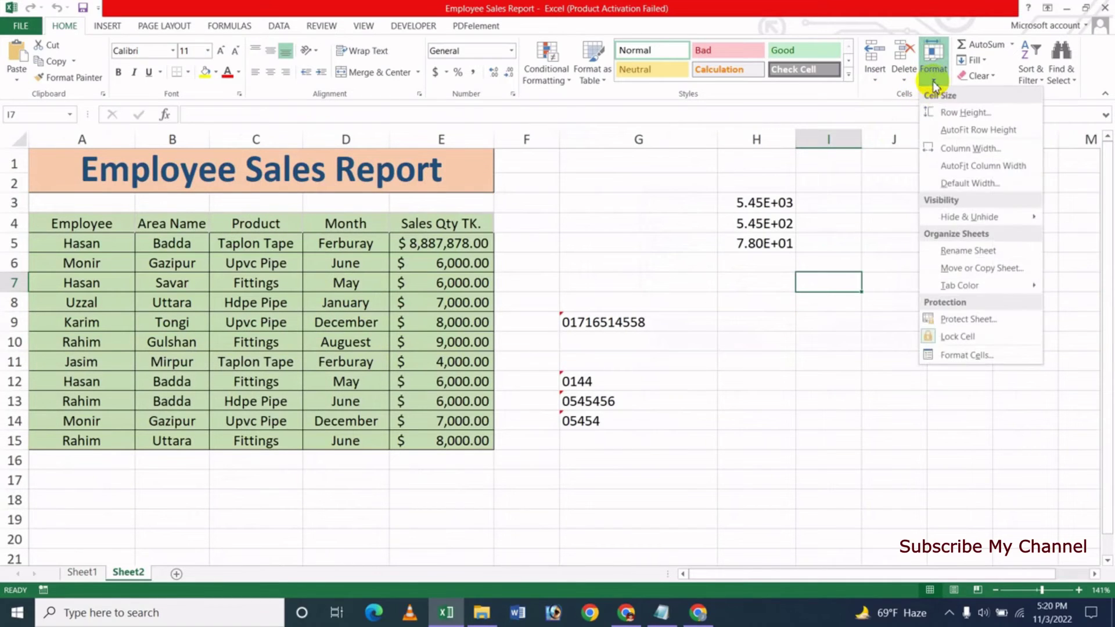
mouse_move(983, 218)
click(866, 307)
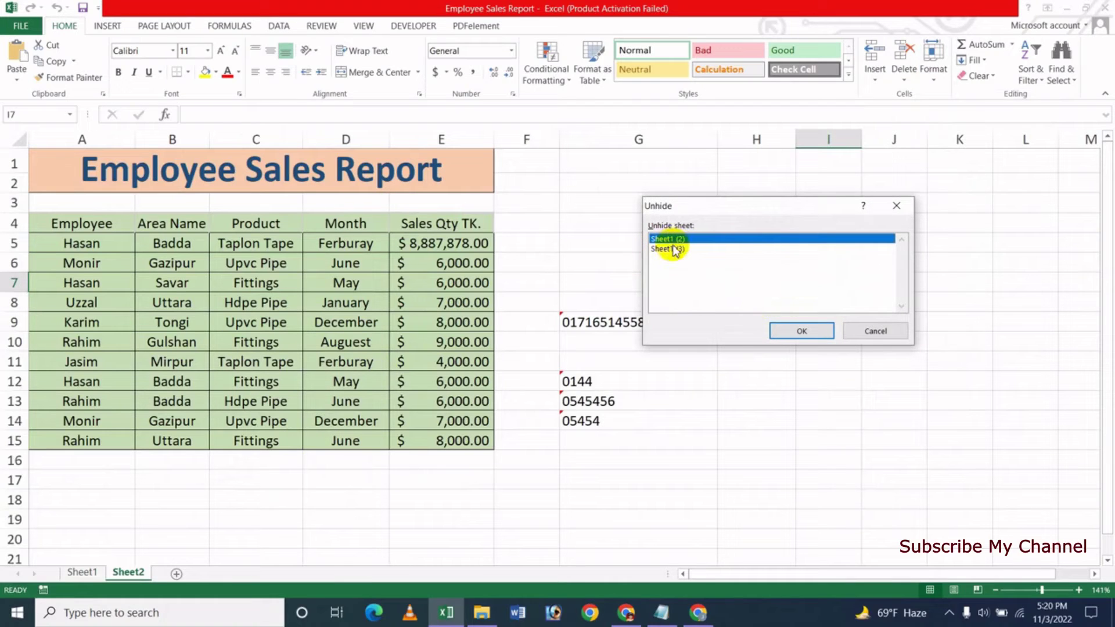
click(677, 249)
click(667, 239)
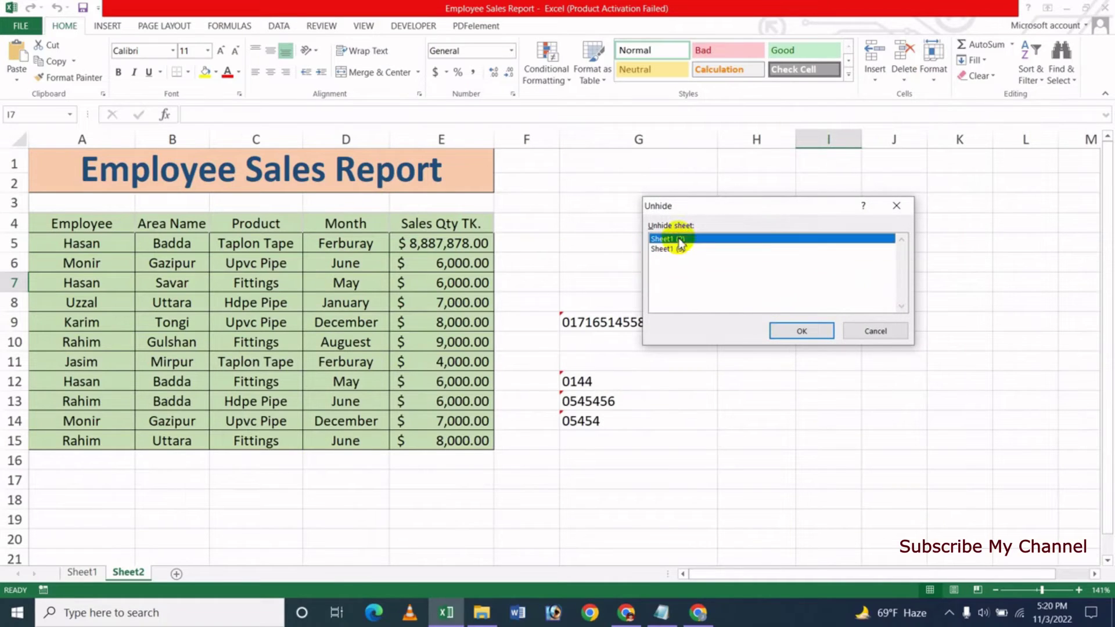
click(804, 332)
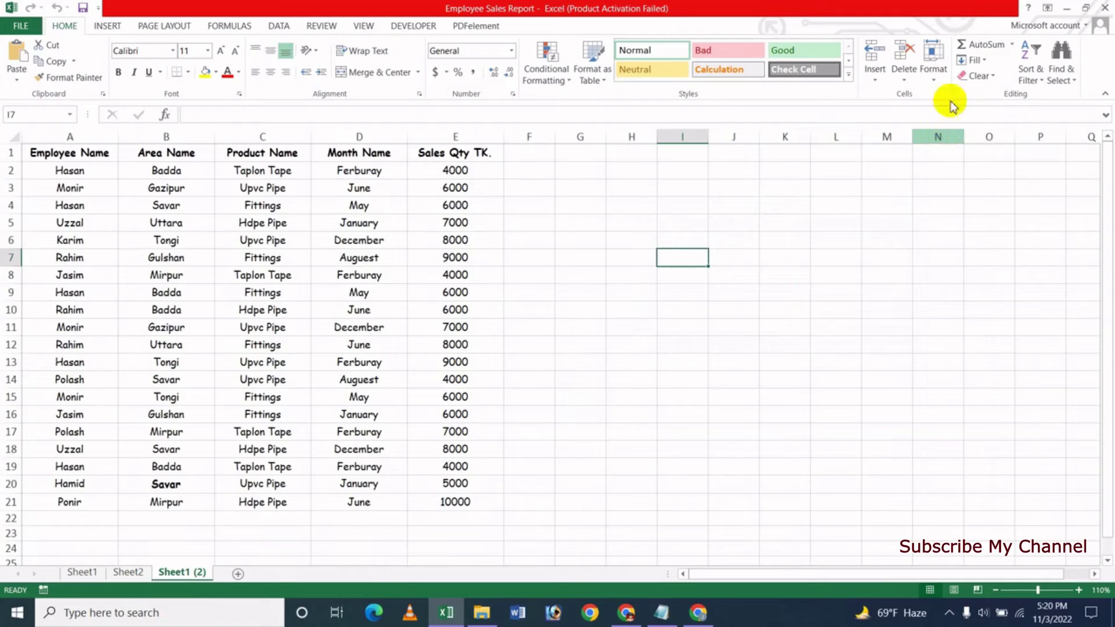
Step: Unhide the last hidden sheet, Sheet1 (3), using the Hide & Unhide format options
click(933, 65)
mouse_move(958, 216)
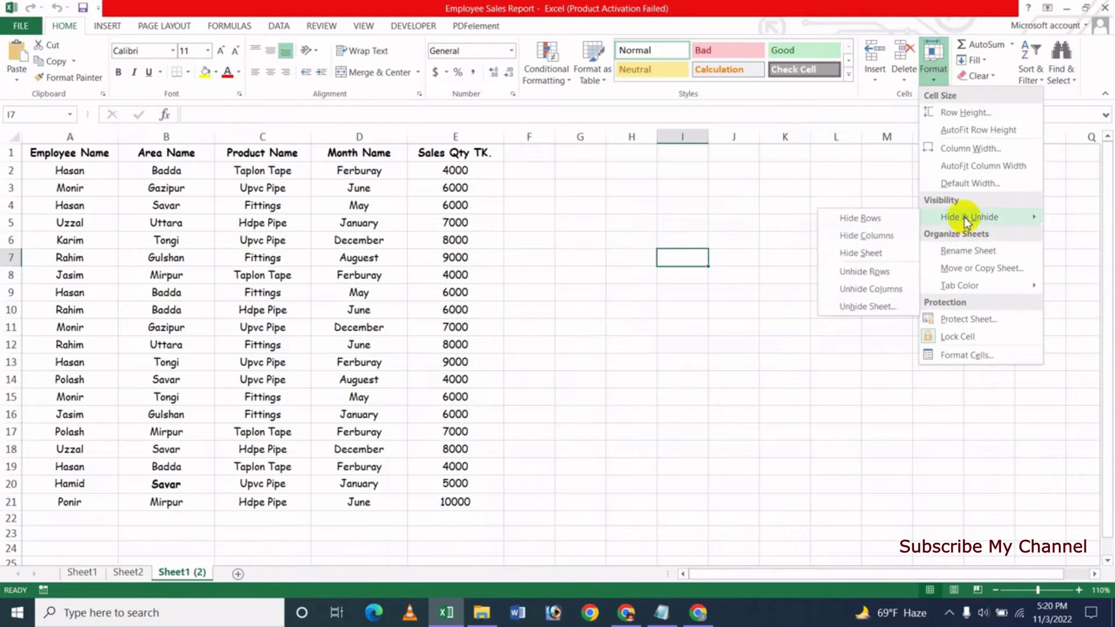
click(865, 308)
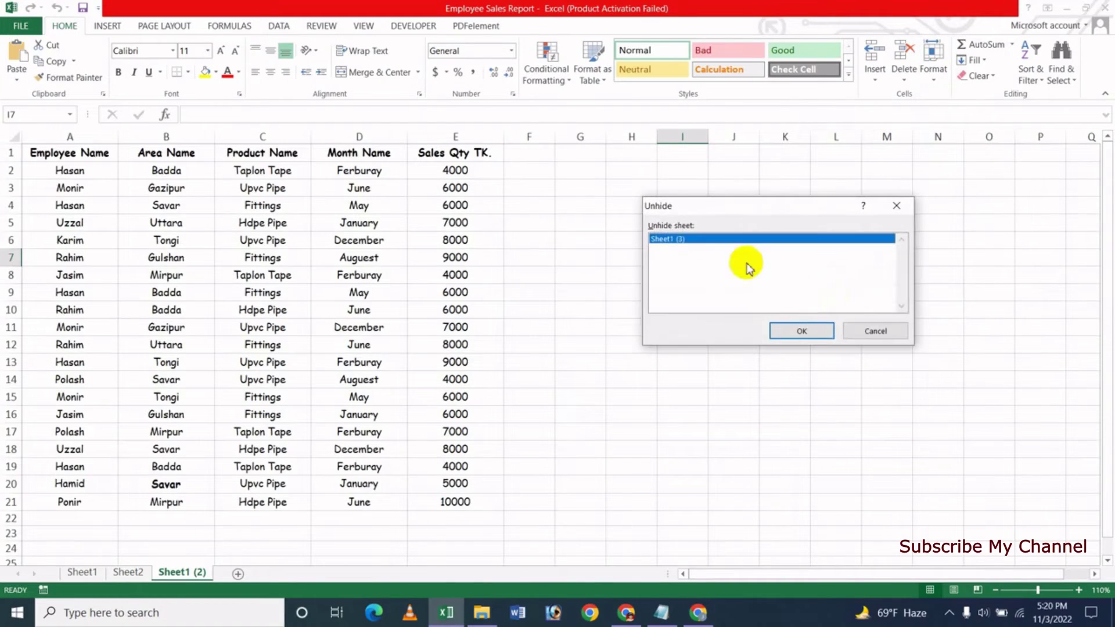
click(798, 332)
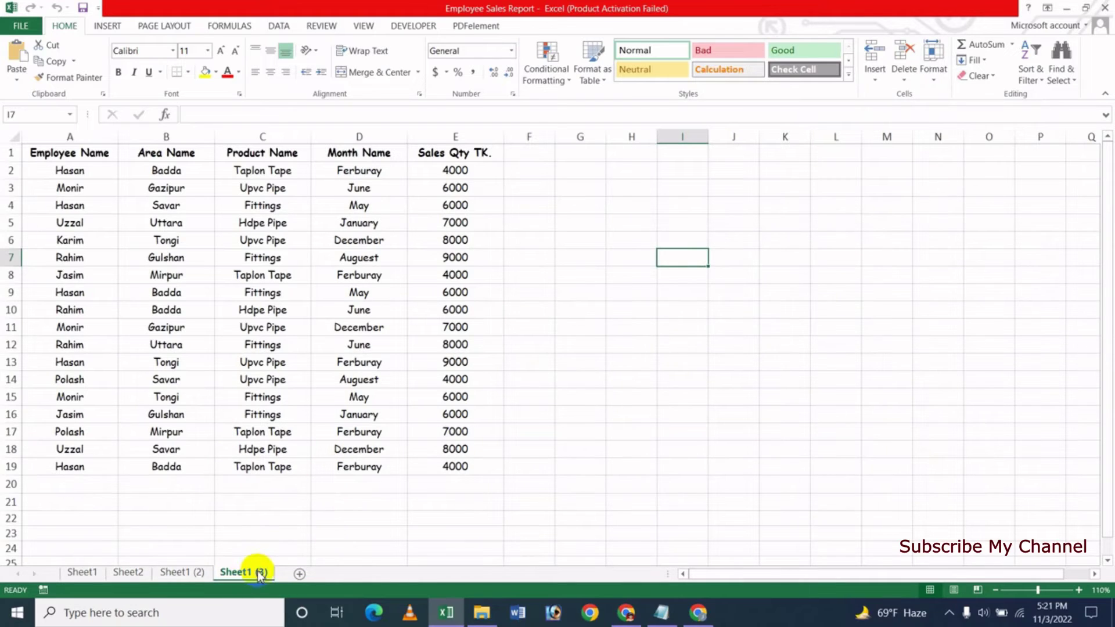
Step: Group the sheets Sheet1 (3), Sheet1 (2) and Sheet2 and hide all three together
ctrl+click(185, 574)
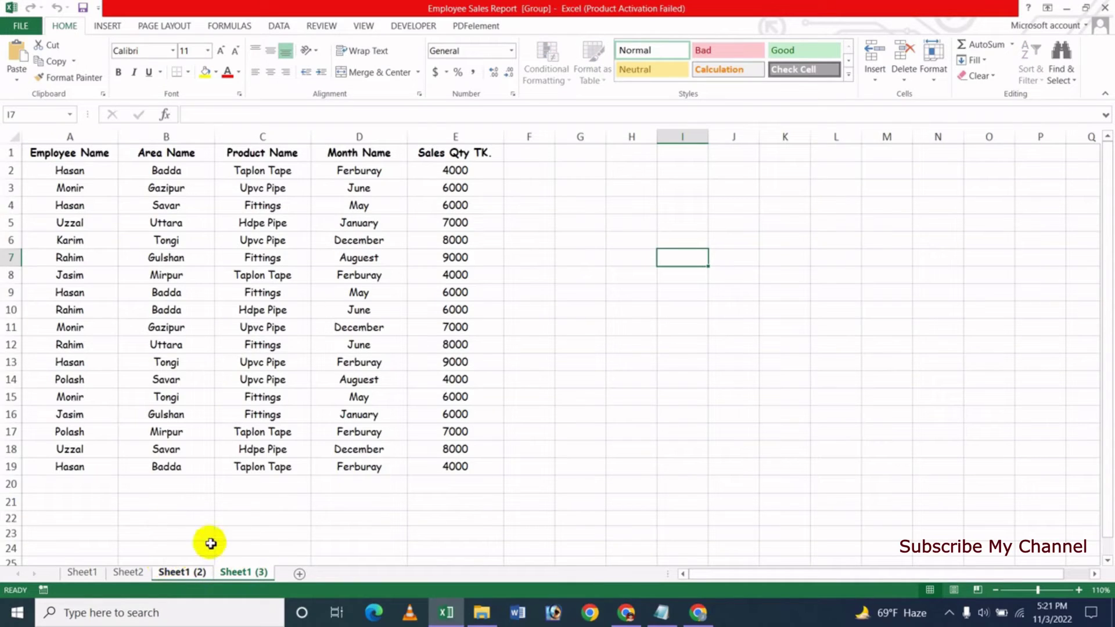
ctrl+click(130, 566)
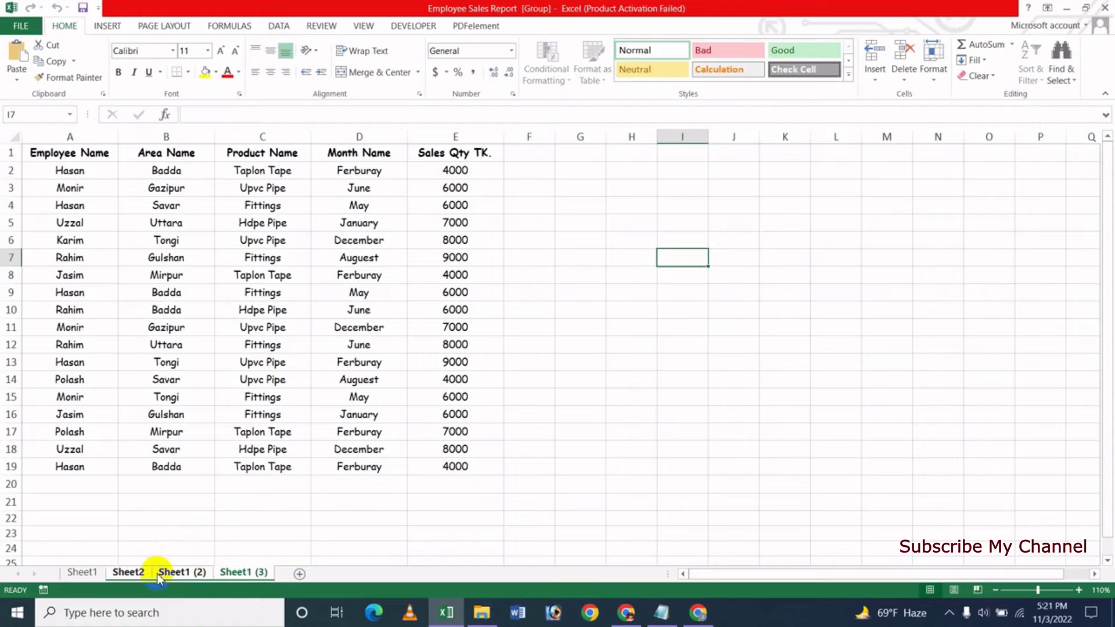
right_click(236, 570)
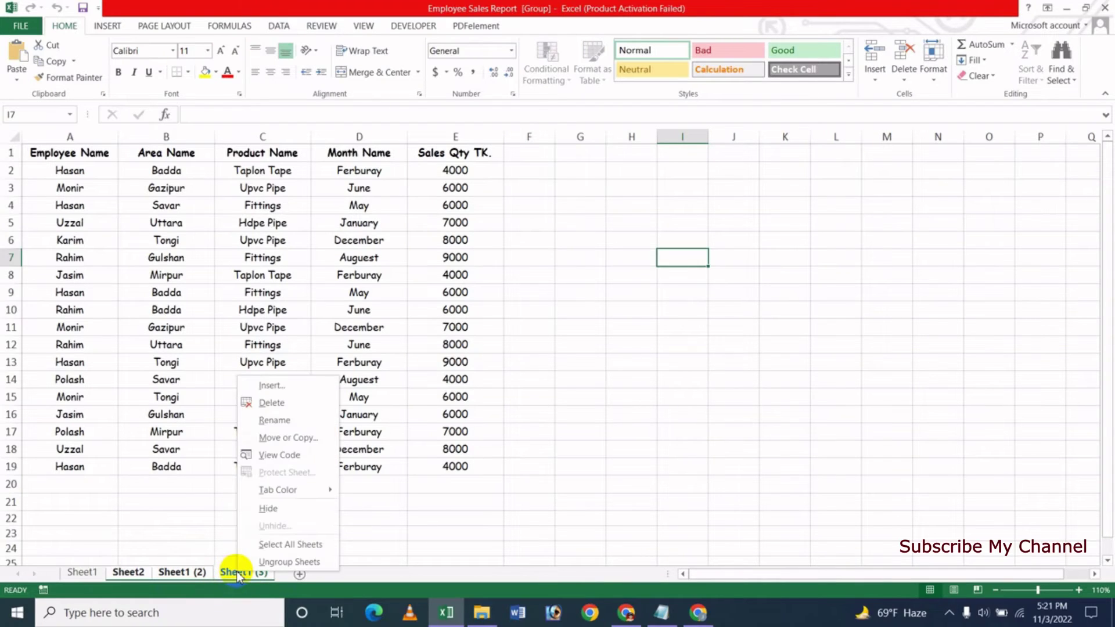
click(271, 516)
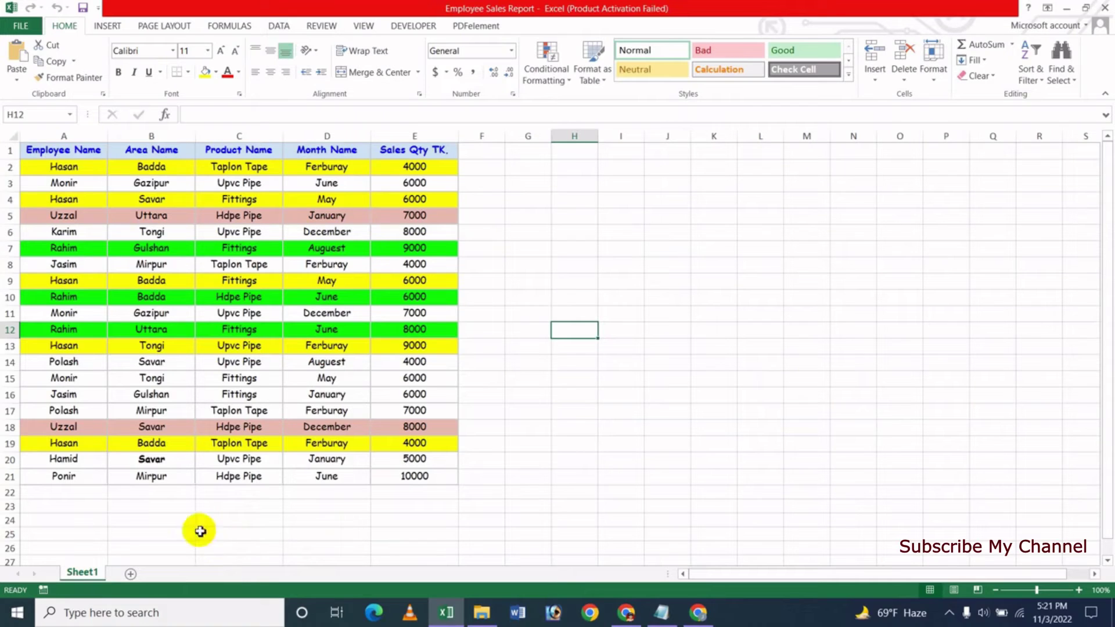
Step: Unhide the sheet Sheet1 (3), starting from the Sheet1 tab's own options
right_click(84, 574)
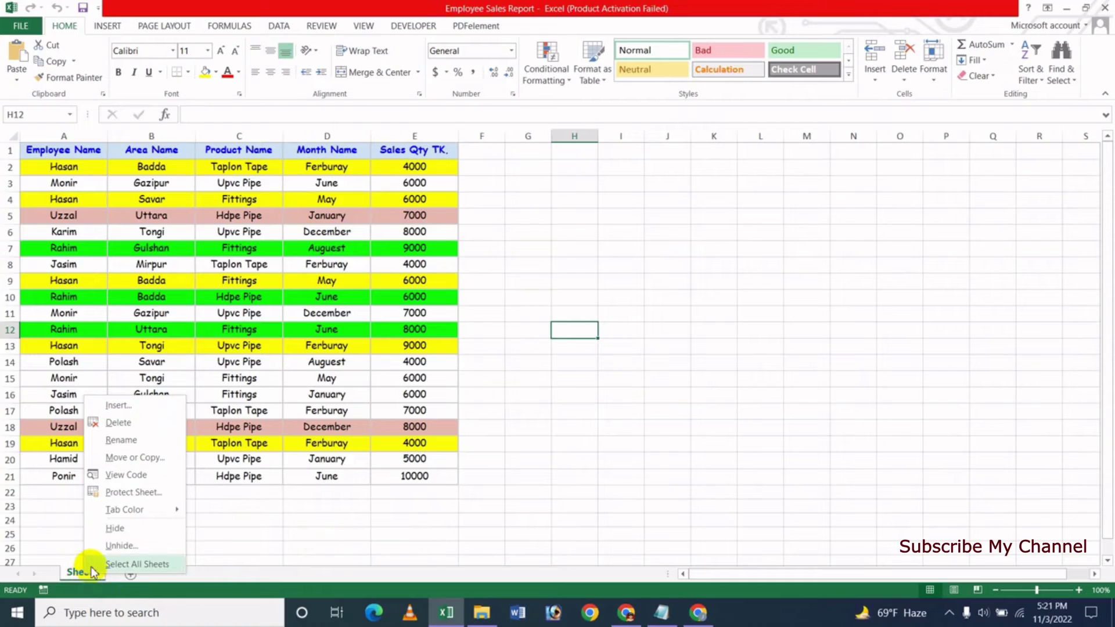
click(119, 545)
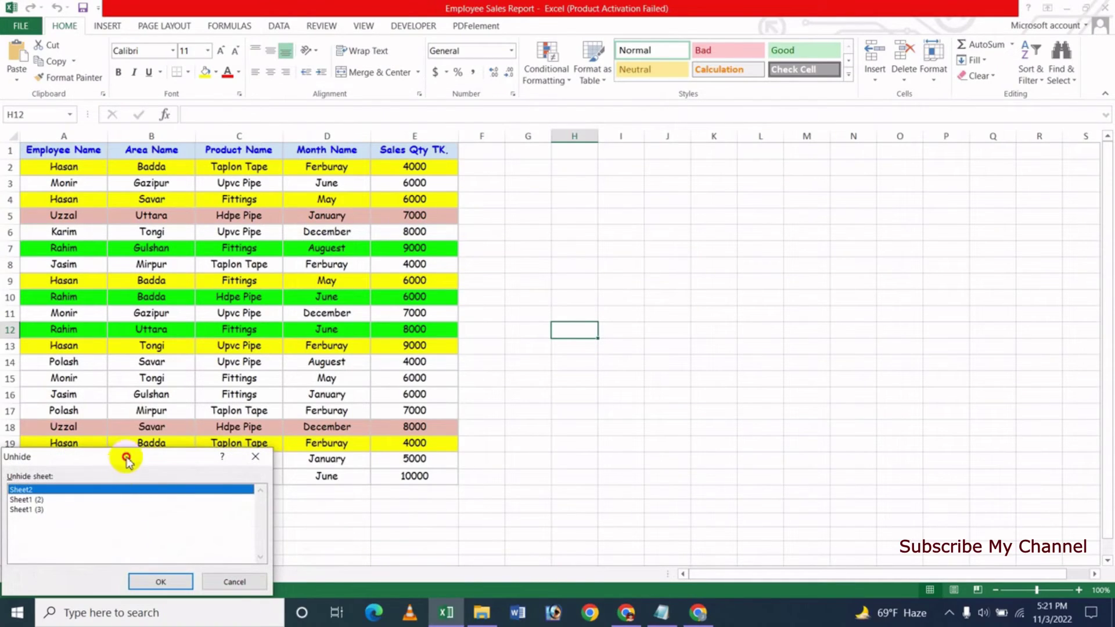
drag(129, 456, 720, 281)
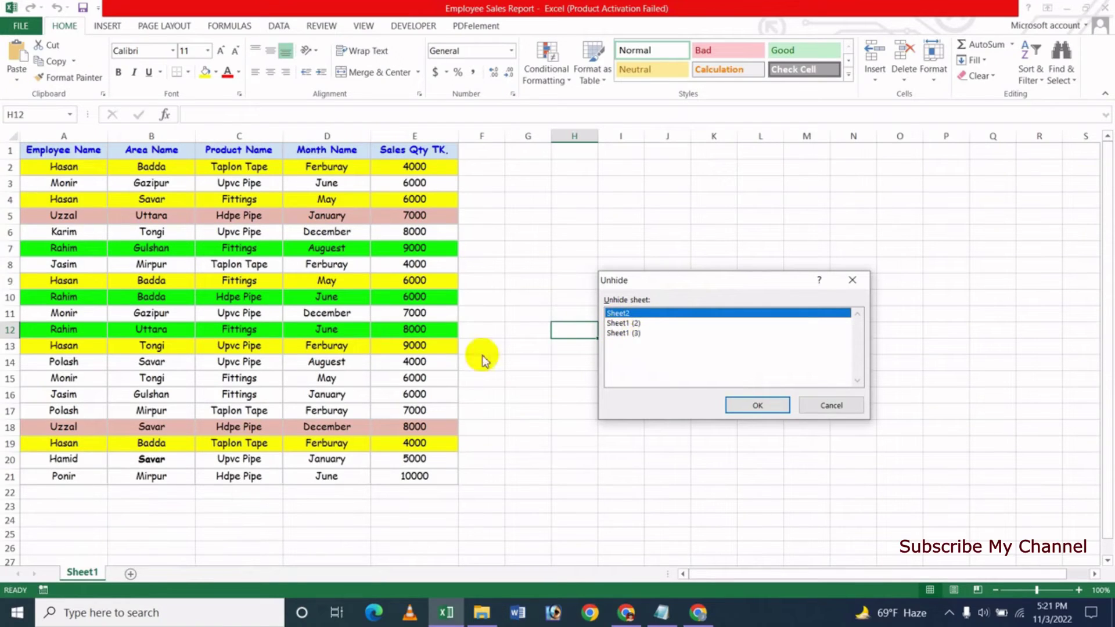
click(630, 334)
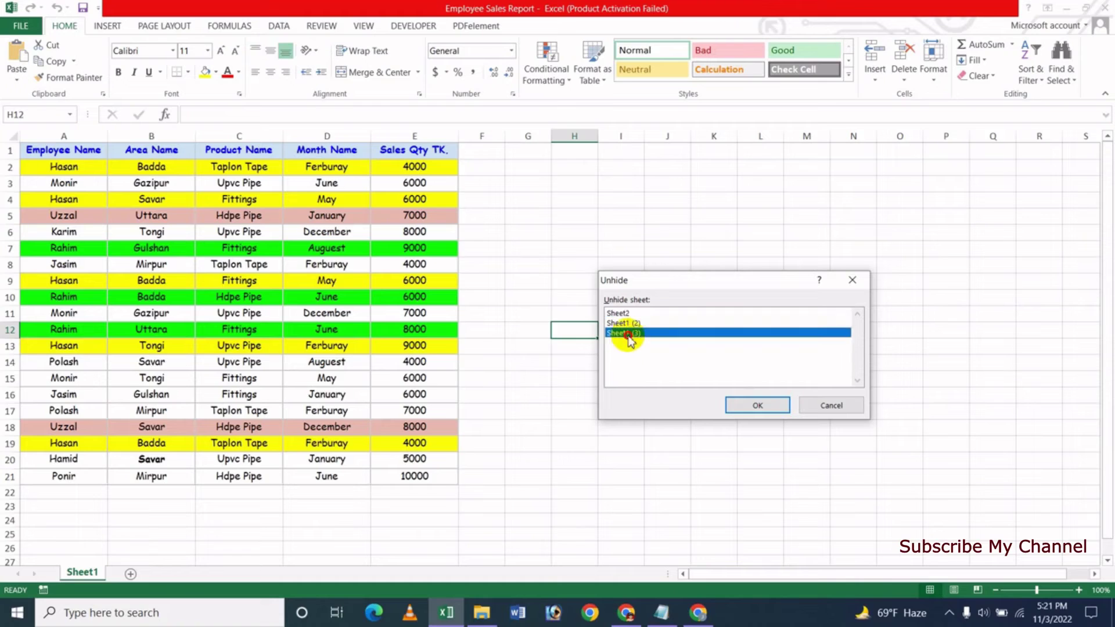
click(752, 406)
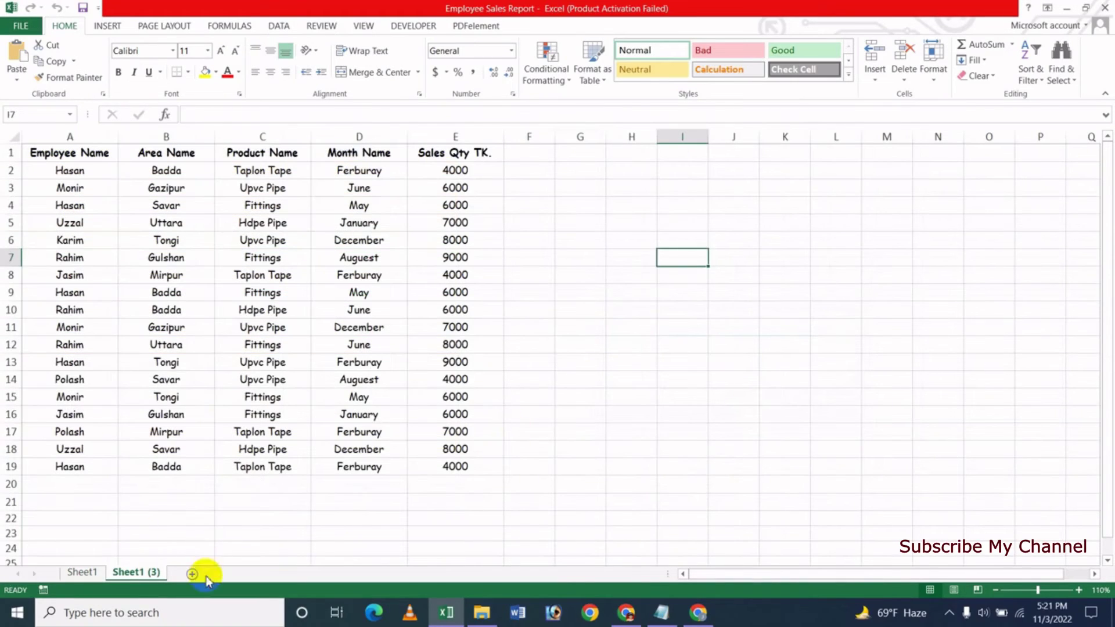
Step: Unhide the sheet Sheet1 (2), starting from the Sheet1 (3) tab's own options
right_click(138, 574)
click(180, 540)
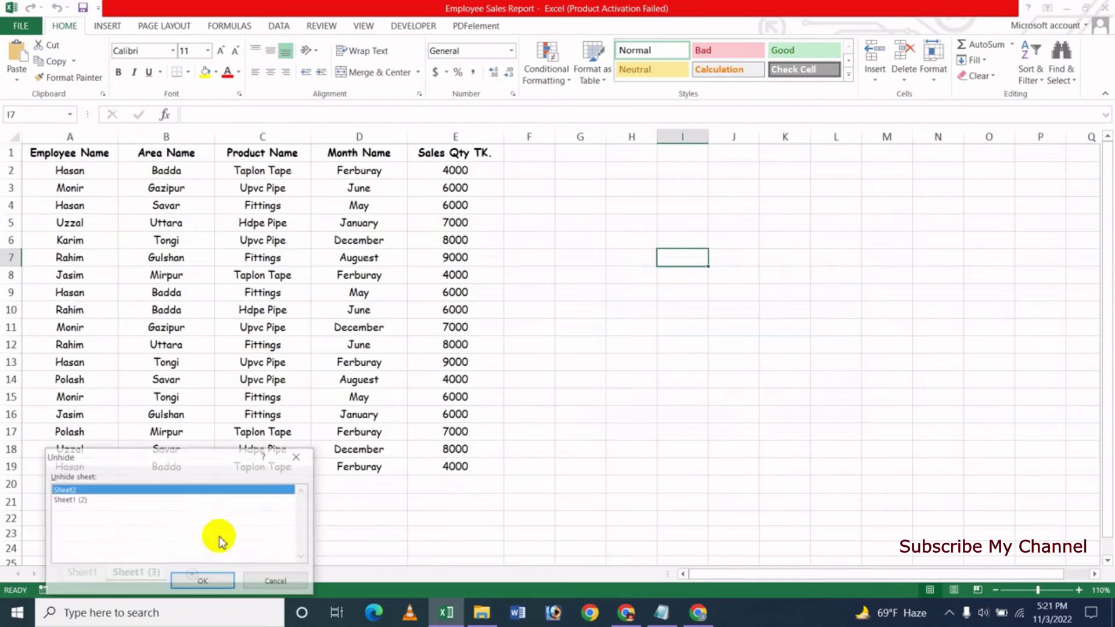
drag(194, 458, 888, 242)
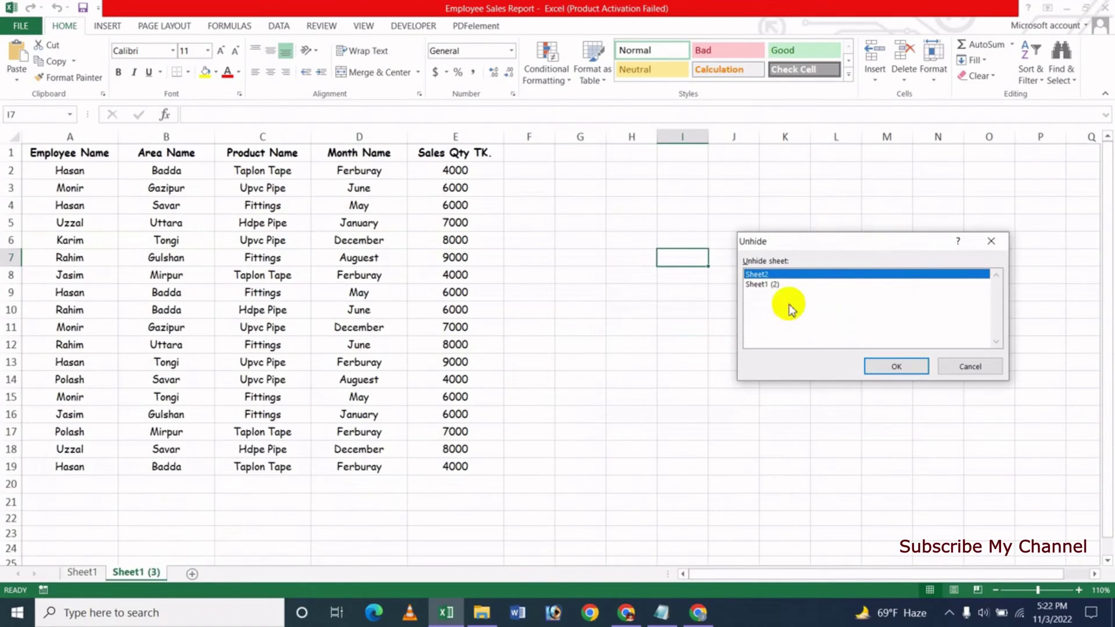
click(766, 284)
click(895, 366)
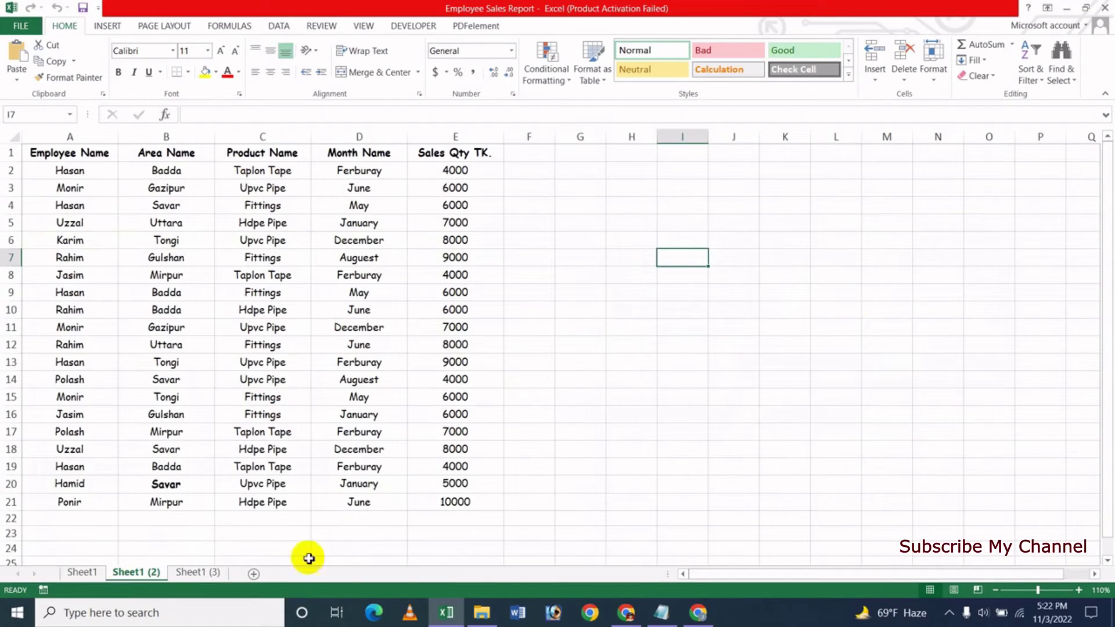
Step: Unhide the remaining hidden sheet, Sheet2, starting from the Sheet1 (2) tab's own options
right_click(146, 572)
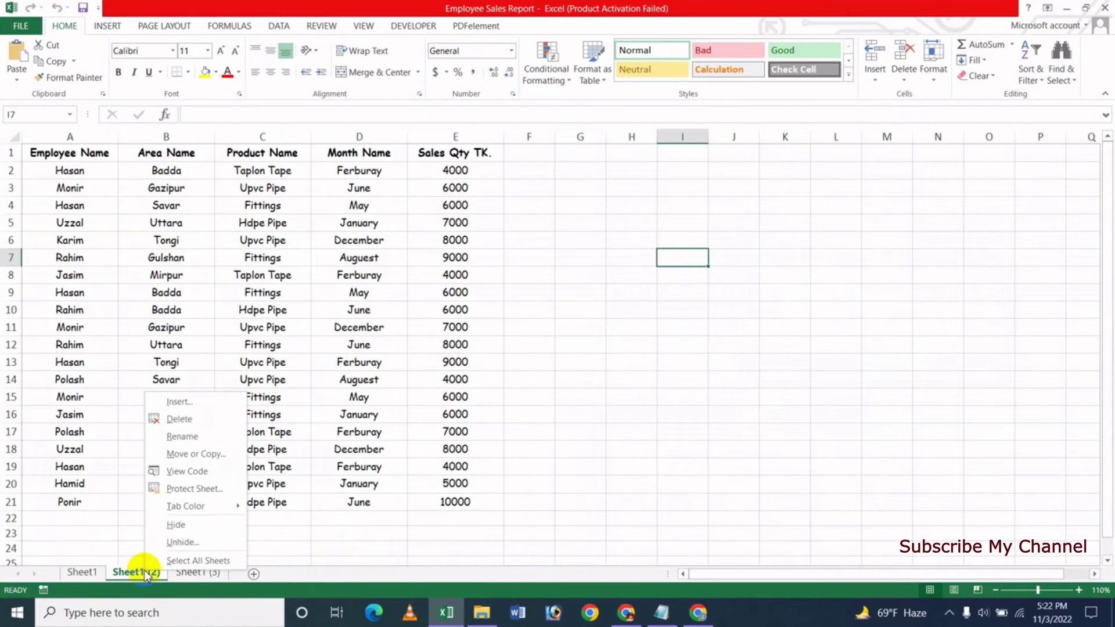
click(186, 543)
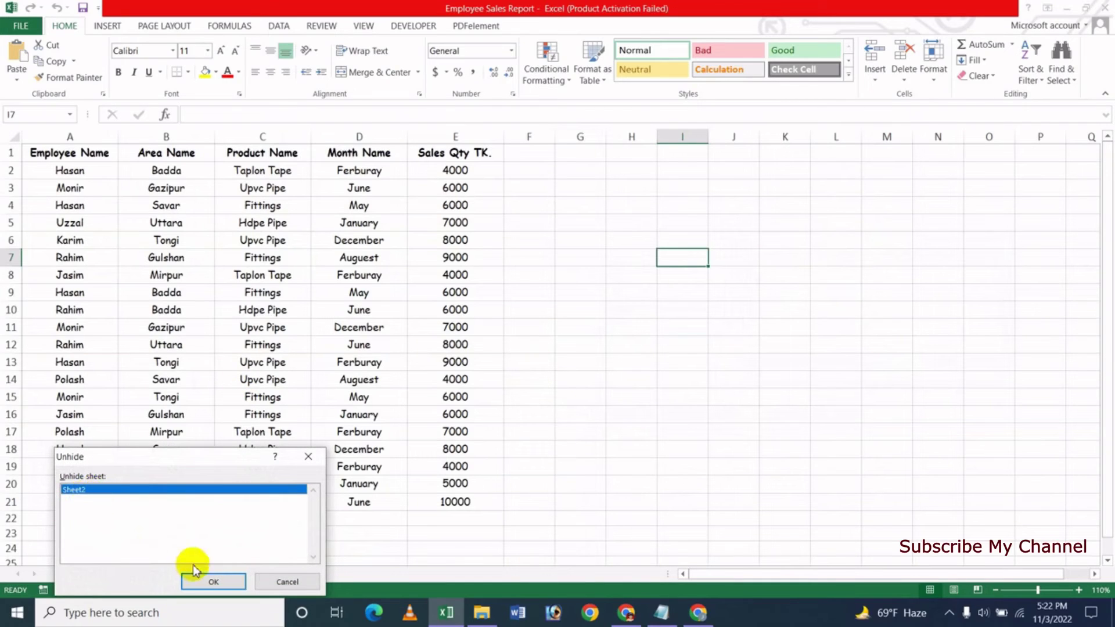
click(207, 578)
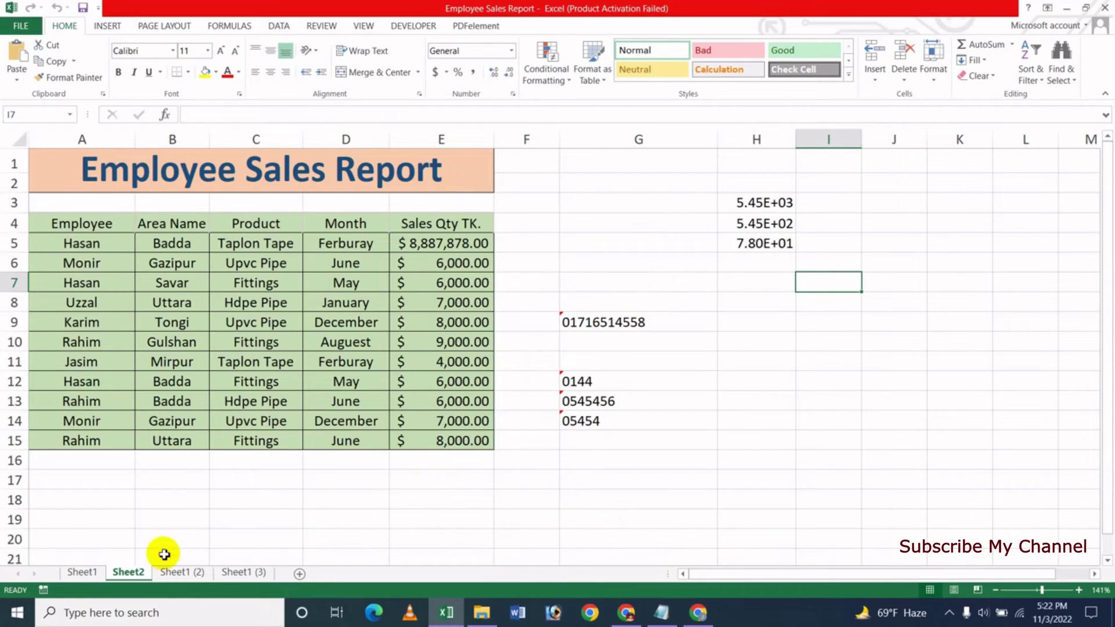
Step: Group the sheets Sheet1, Sheet2 and Sheet1 (2) and hide them all at once with the Hide Sheet command
click(87, 573)
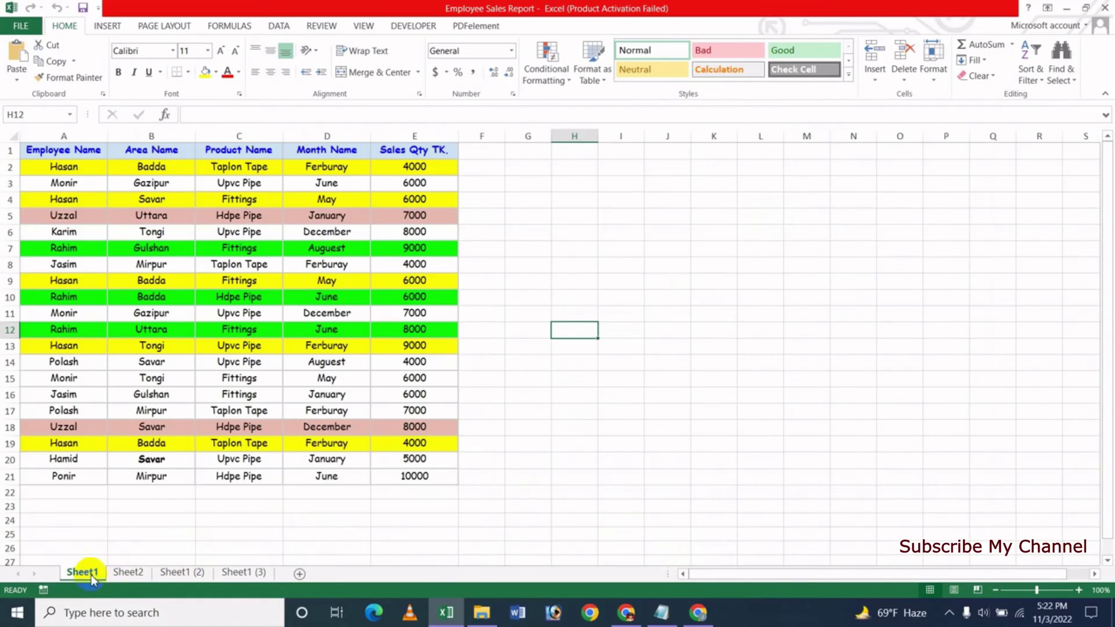
ctrl+click(128, 573)
ctrl+click(181, 573)
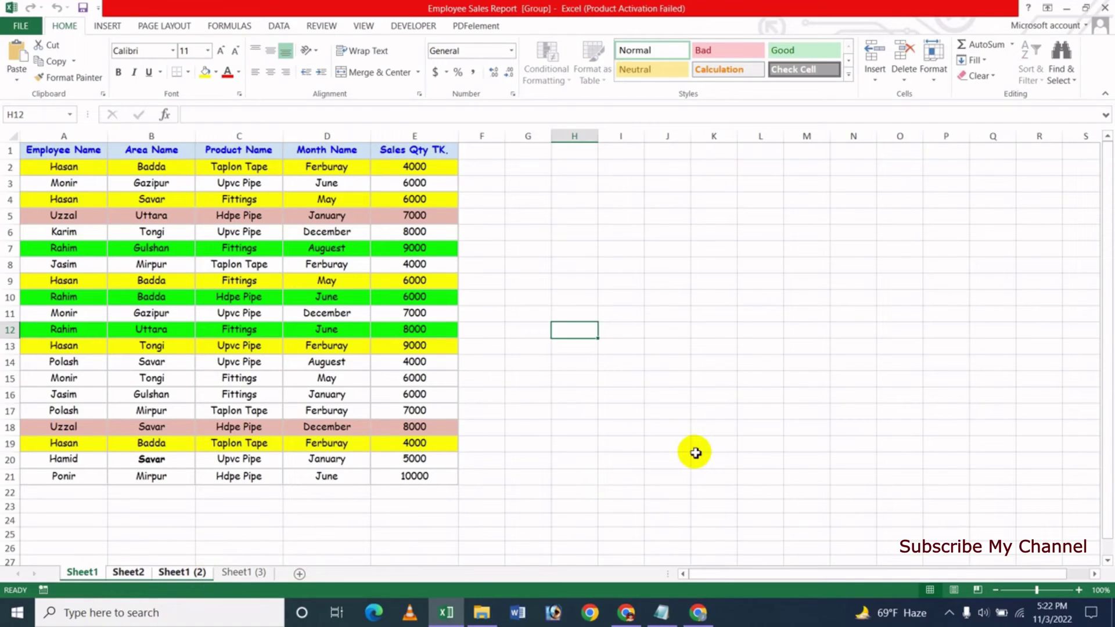
key(alt+h)
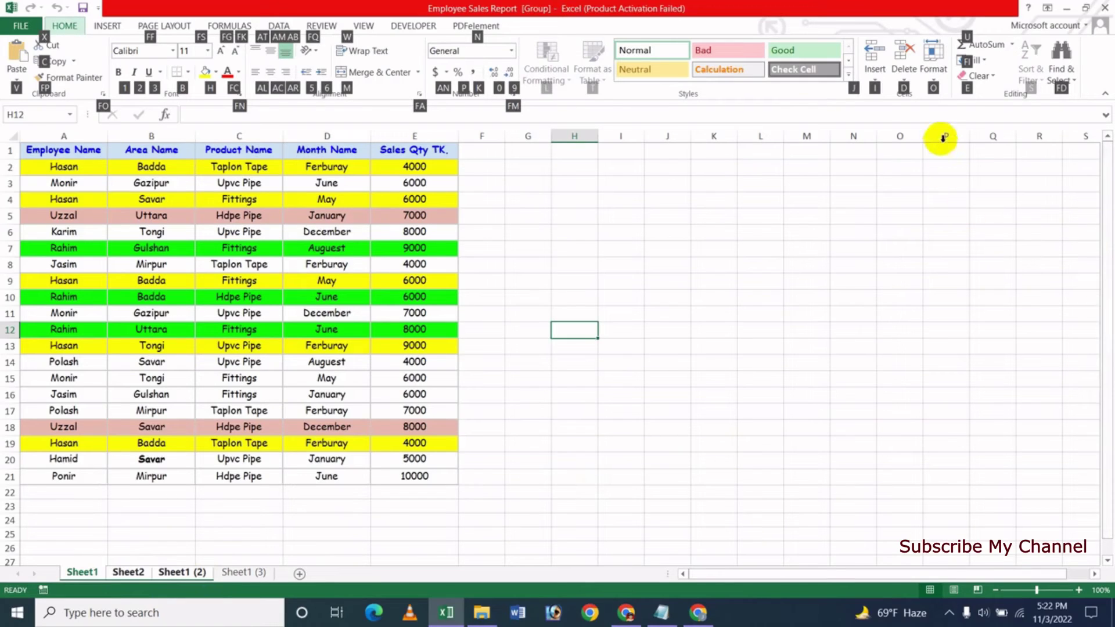
key(o)
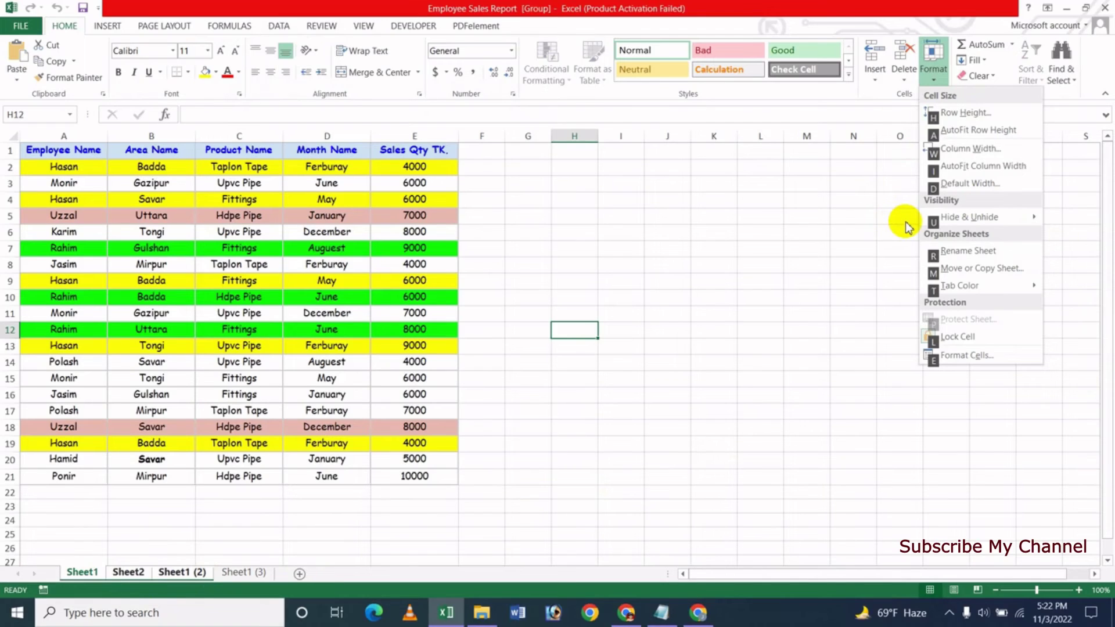
key(u)
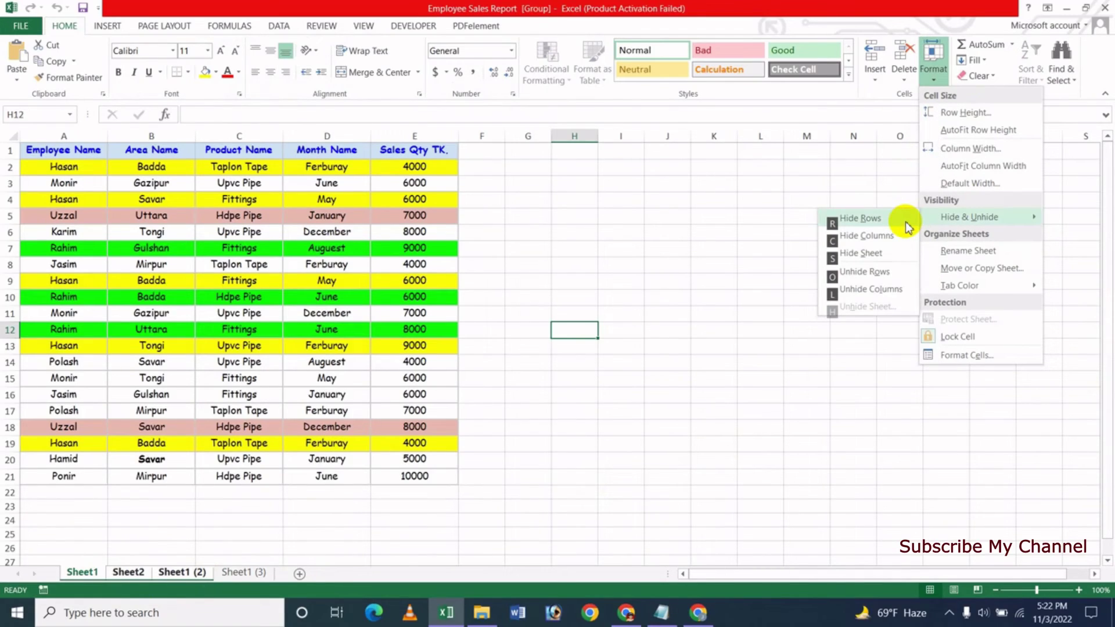
key(Escape)
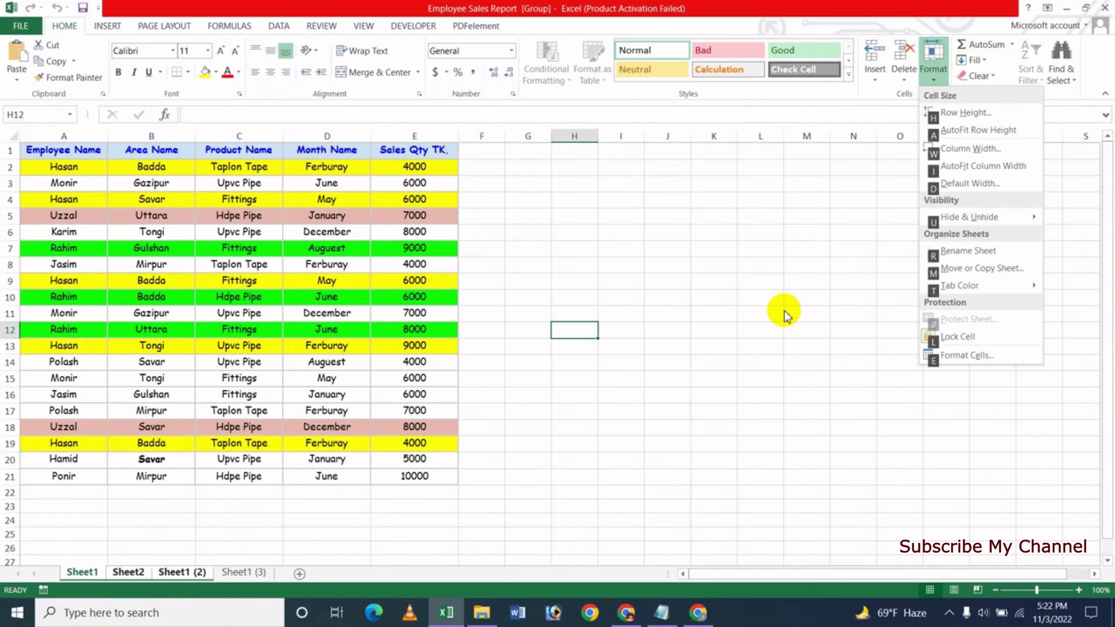
key(u)
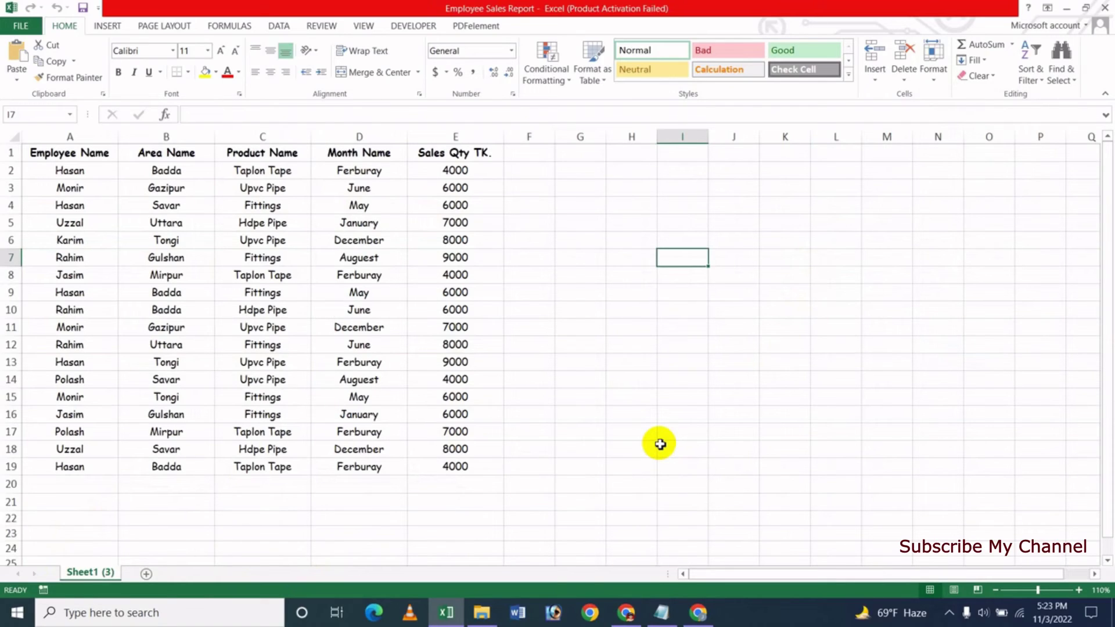
Step: Unhide Sheet2 from the list of hidden sheets while Sheet1 (3) is active
key(alt+h)
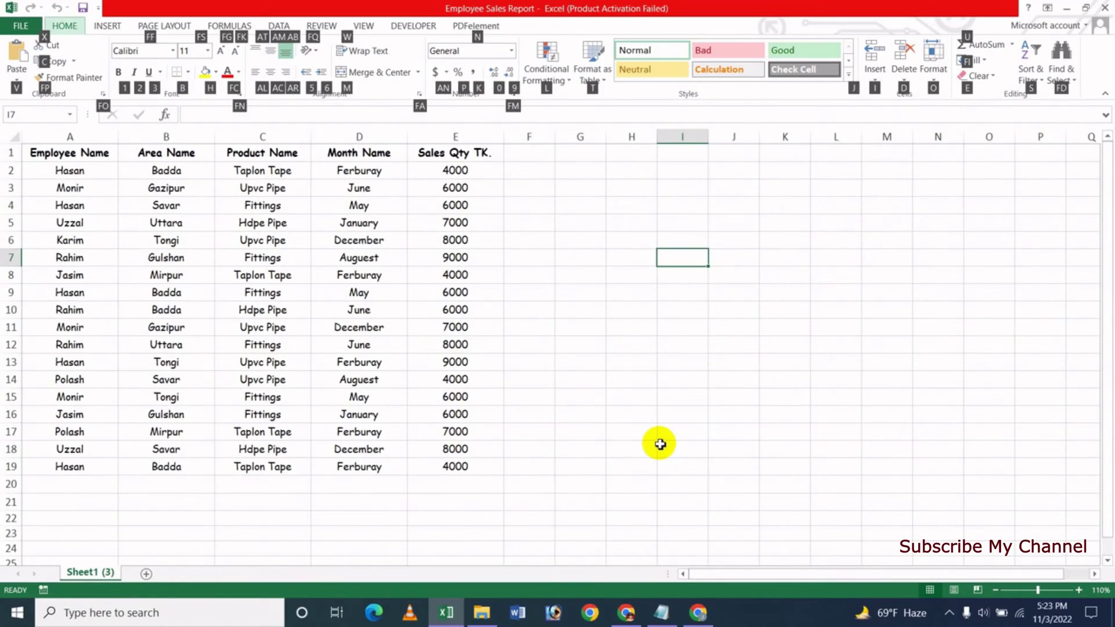
key(o)
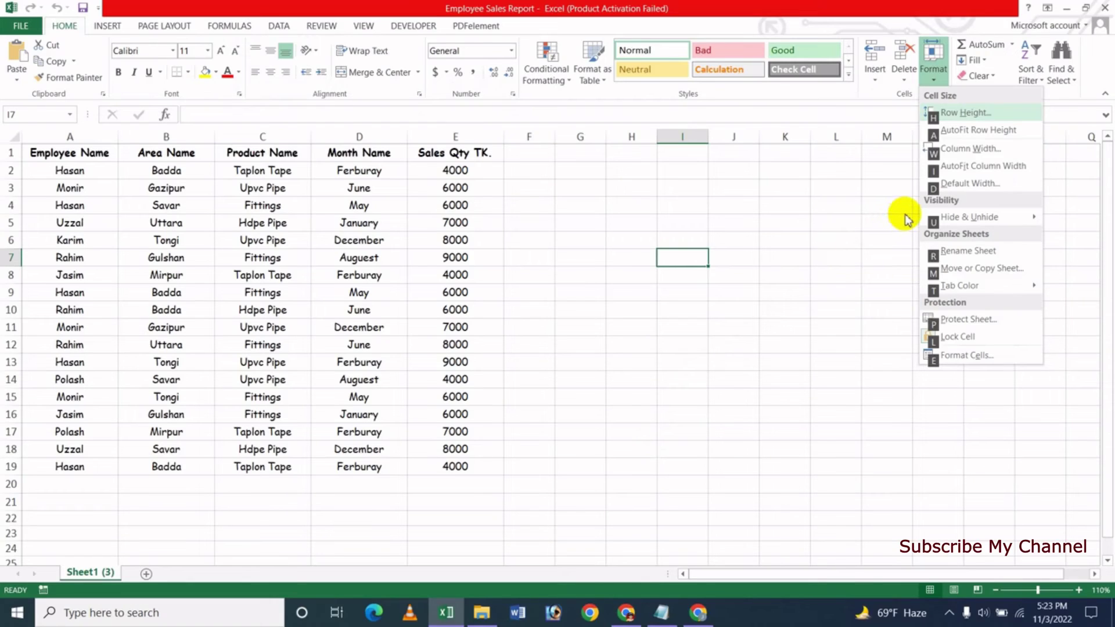
key(u)
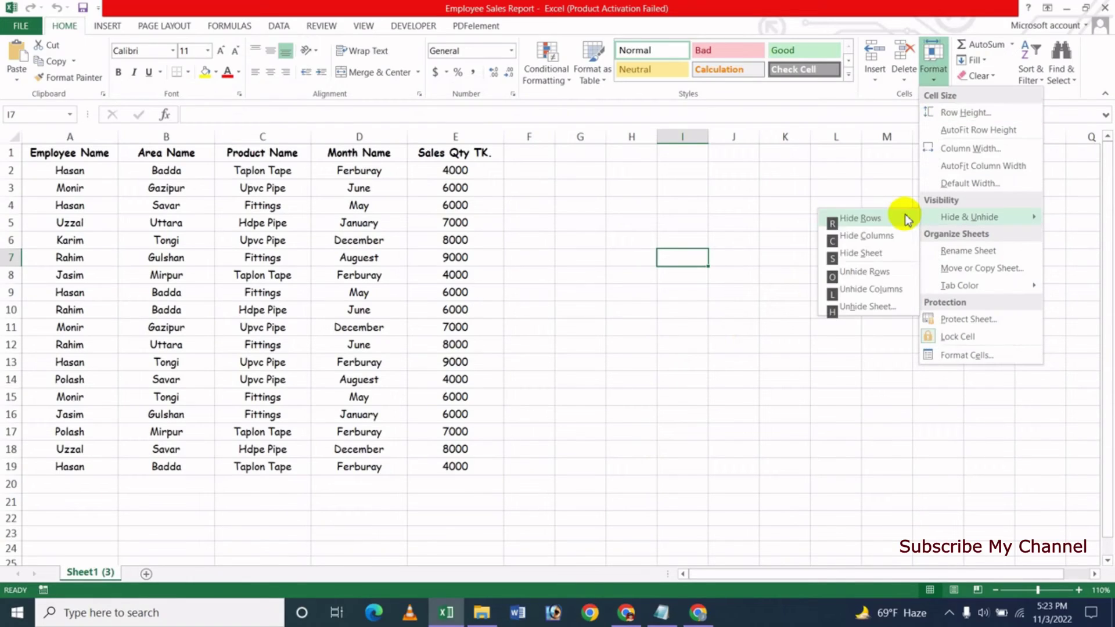
click(820, 313)
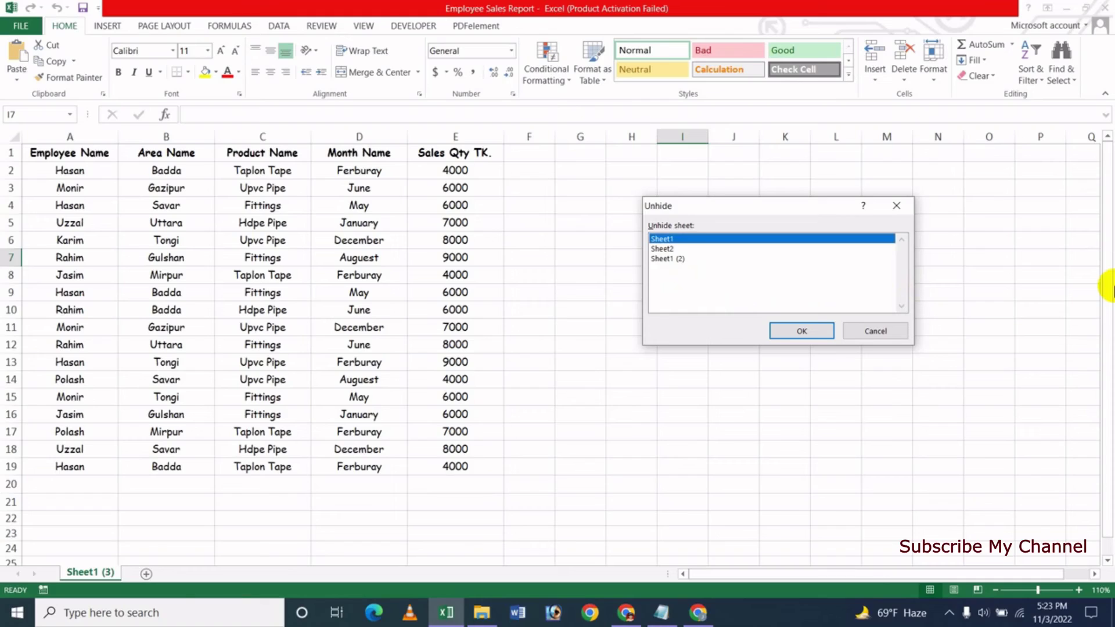
key(Down)
key(Down)
key(Up)
key(Up)
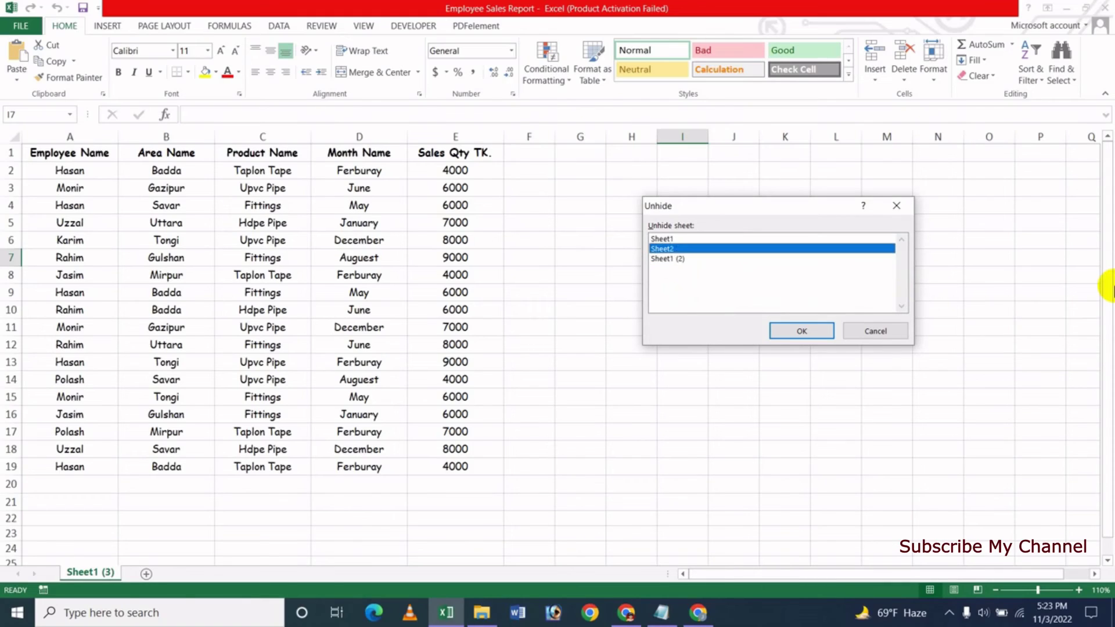
key(Down)
key(Down)
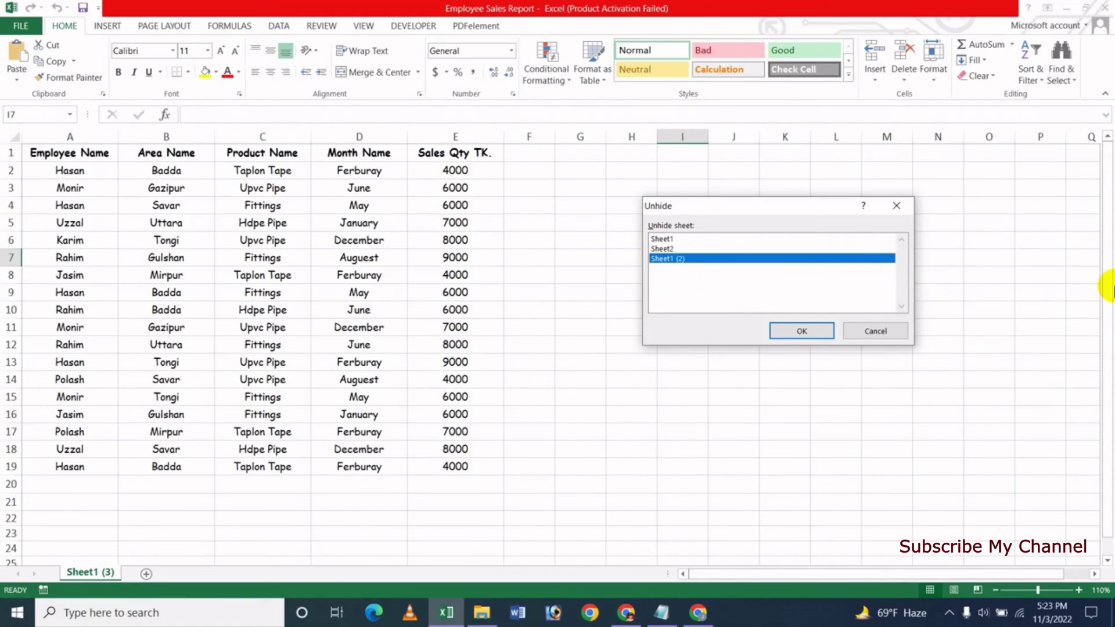
key(Up)
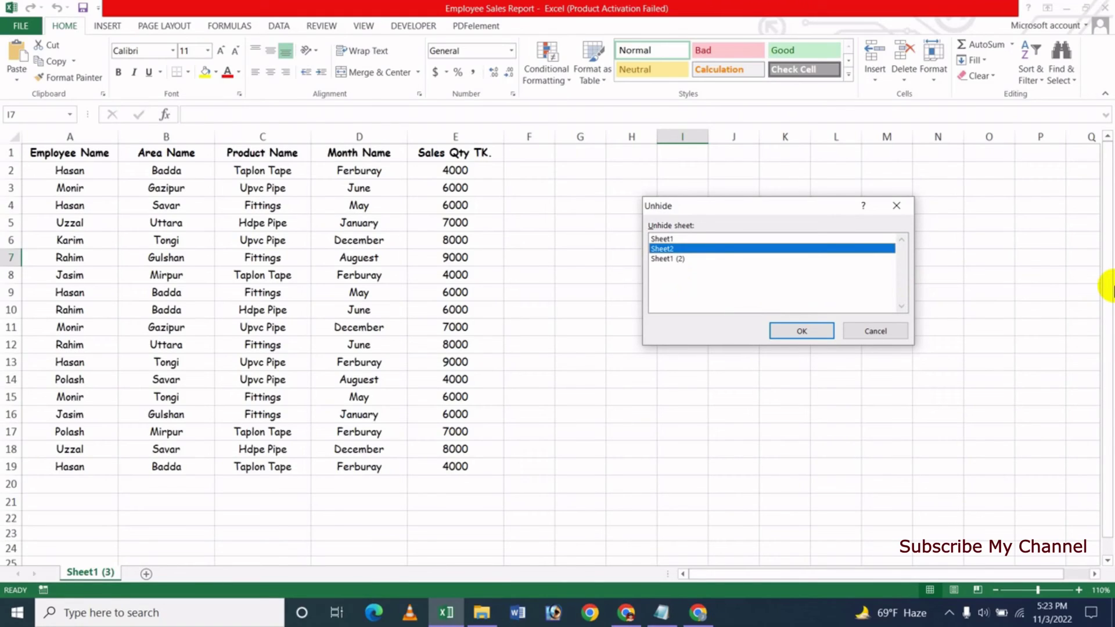
key(Tab)
key(Tab)
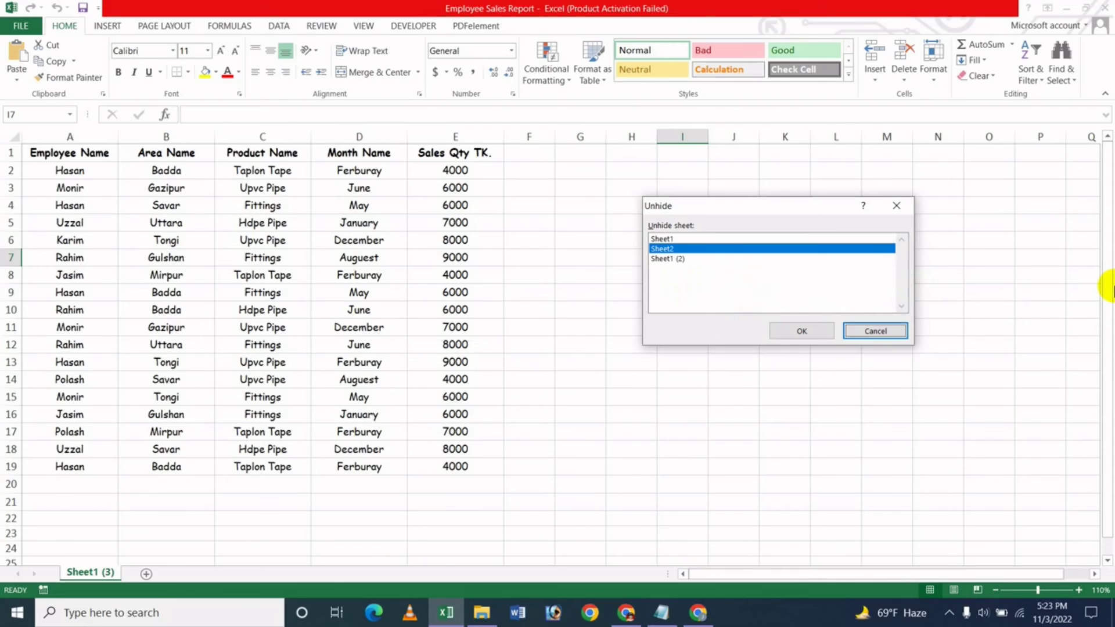
key(shift+Tab)
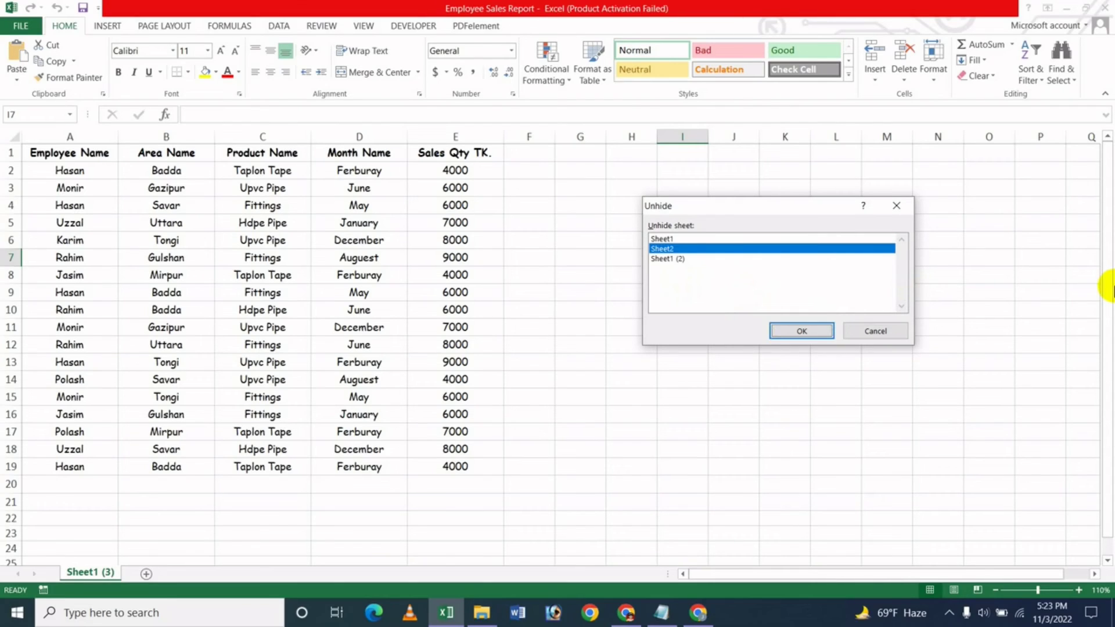
key(Tab)
key(shift+Tab)
key(Return)
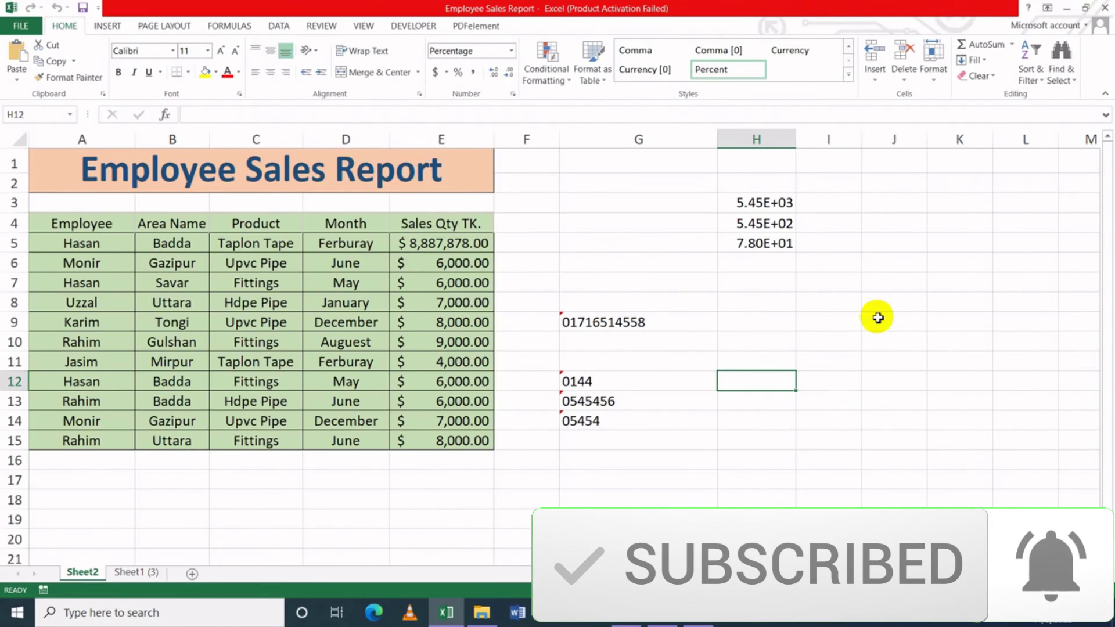
Step: Unhide the sheet Sheet1 (2) while Sheet2 is active
key(alt)
key(o)
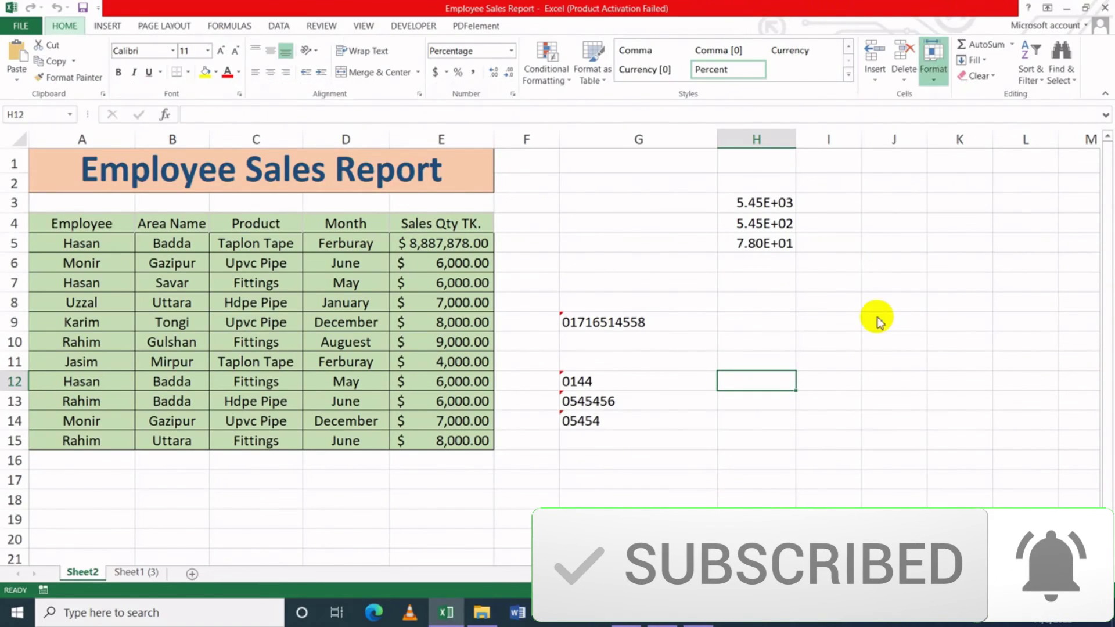
key(u)
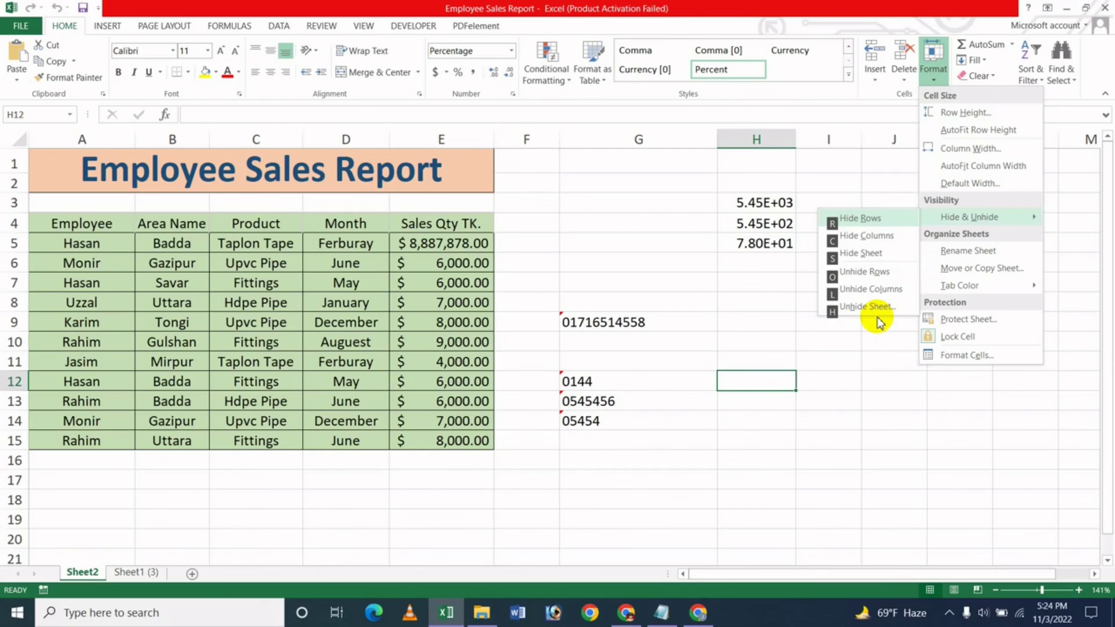
key(h)
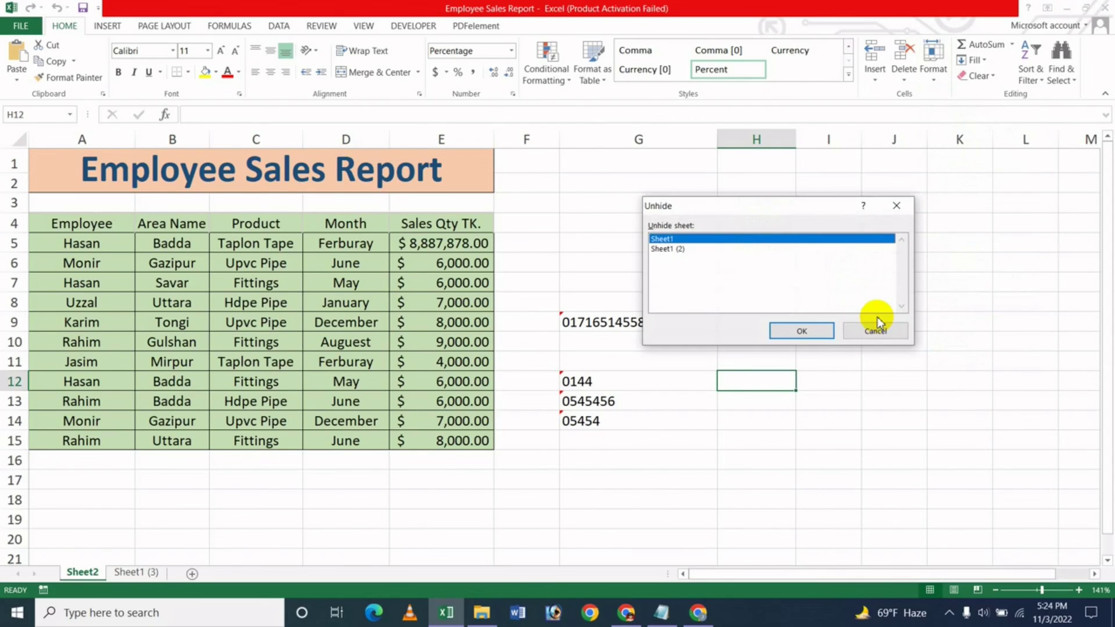
key(Down)
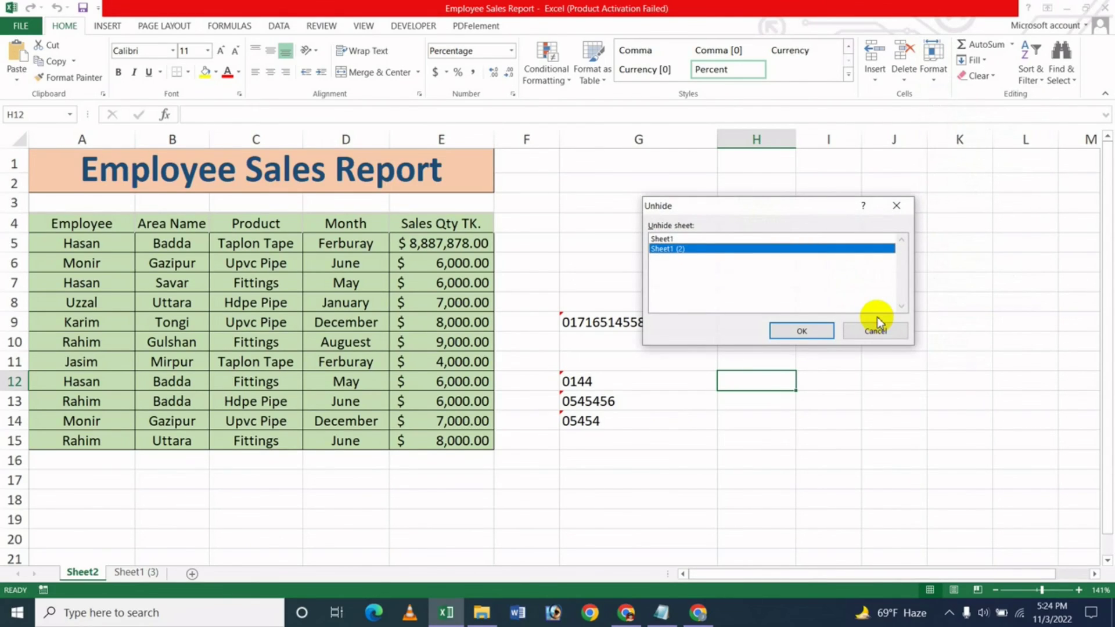
key(Return)
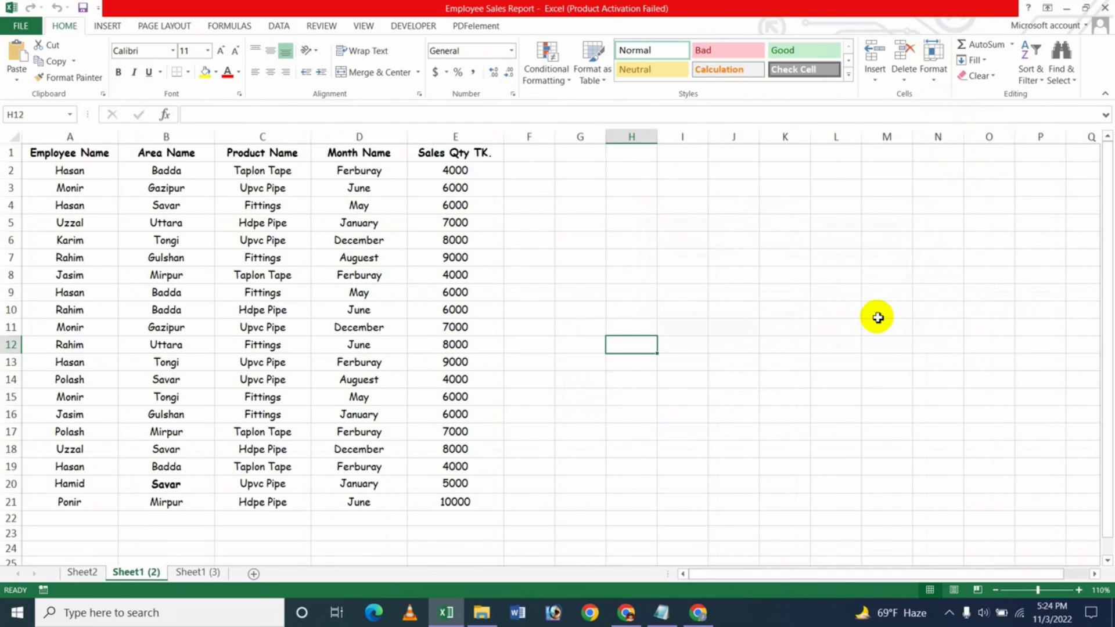
Step: Unhide the last hidden sheet, Sheet1, while Sheet1 (2) is active
key(alt+h)
key(o)
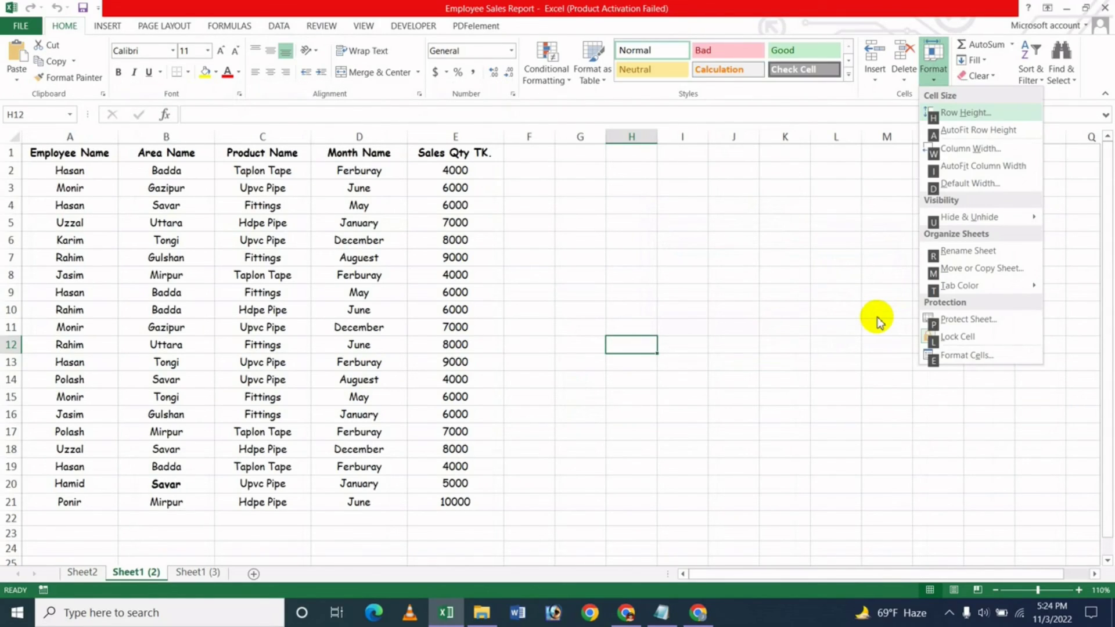
key(u)
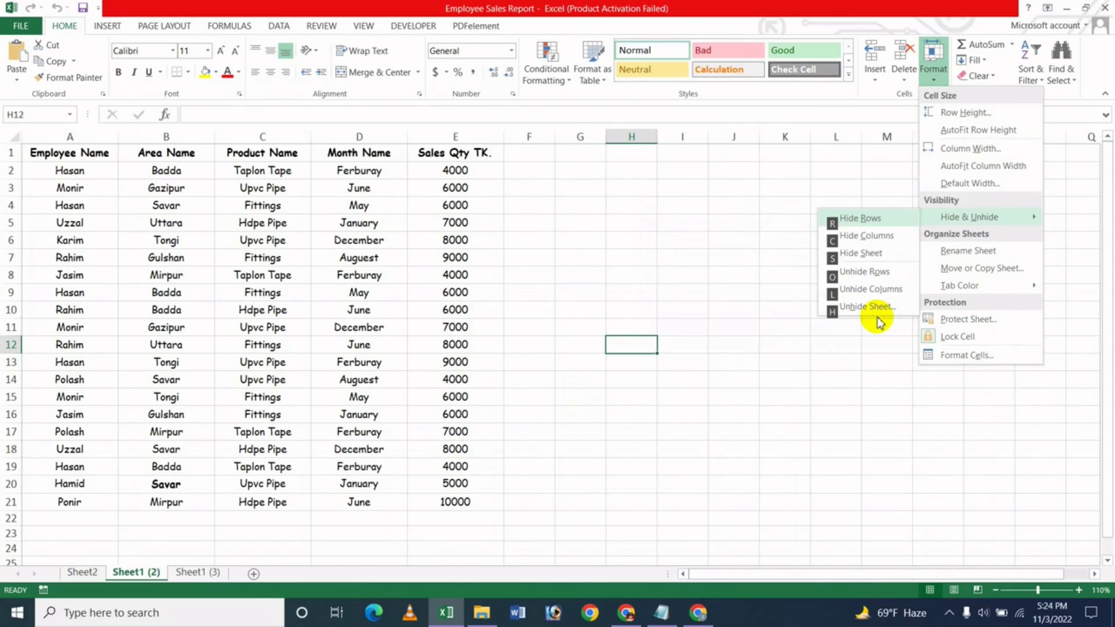
key(h)
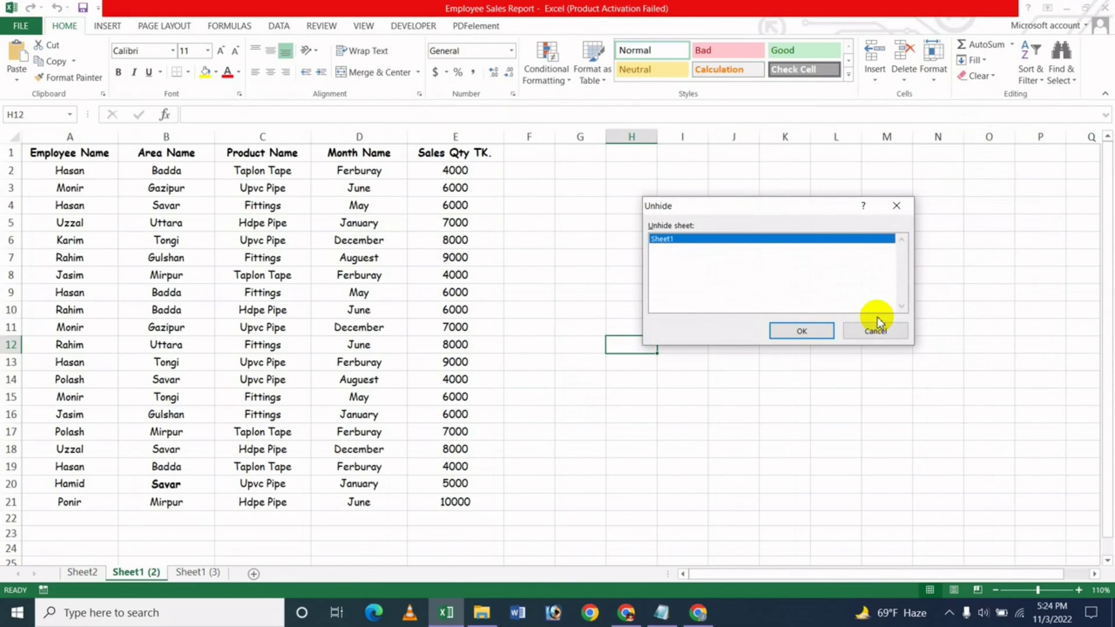
key(Return)
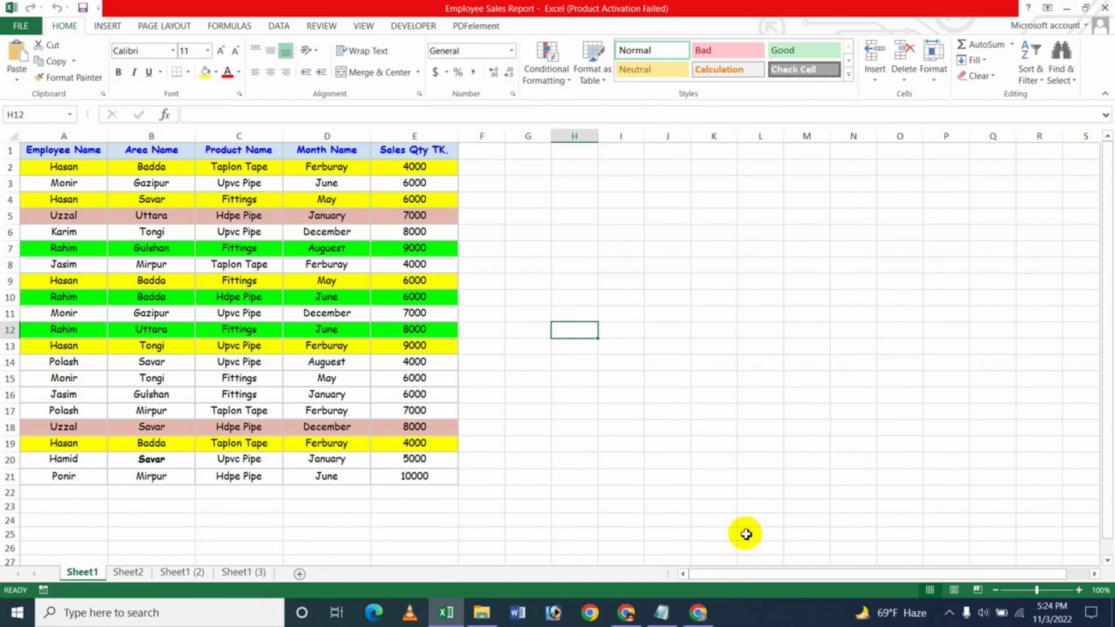
Step: Switch to Chrome to show the videos page of the JK Update Technology YouTube channel
click(698, 613)
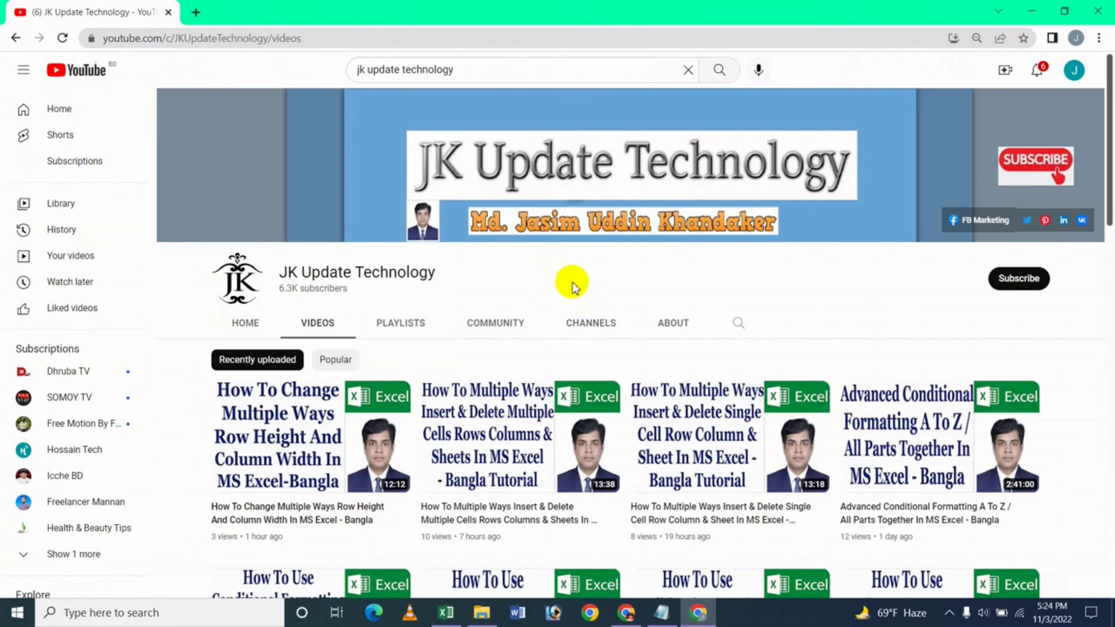